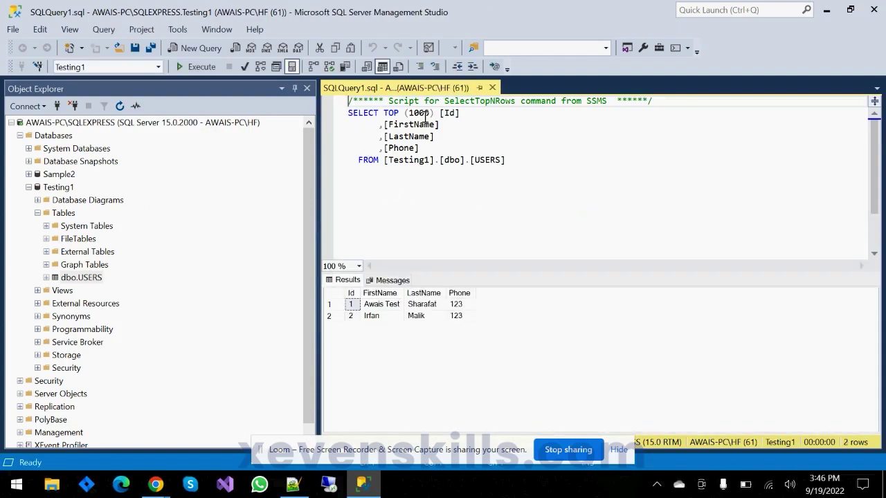
- Remove TOP (1000) and the [Testing1].[dbo]. prefix, then run the shortened query
left_click_drag(385, 113, 431, 114)
key("Delete")
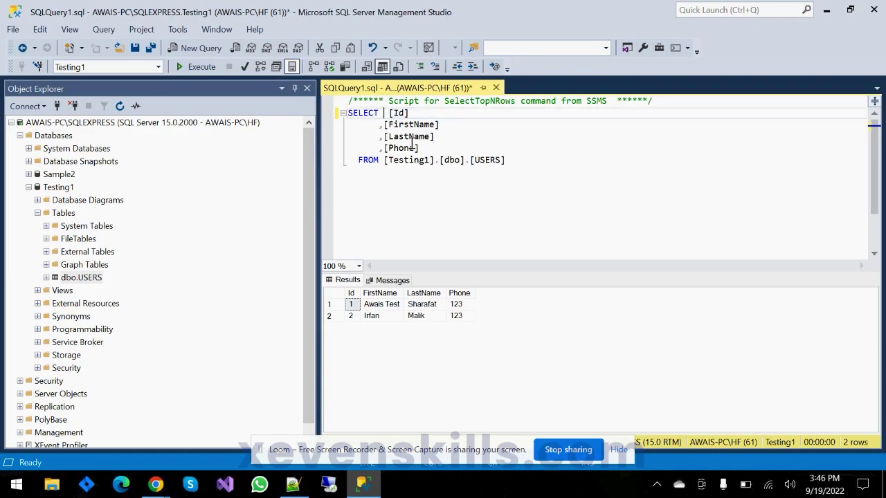
left_click(404, 192)
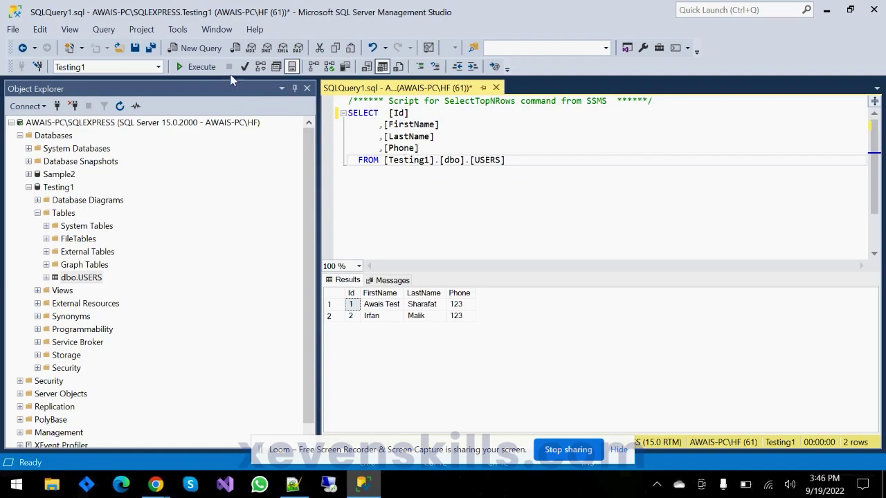
double_click(409, 159)
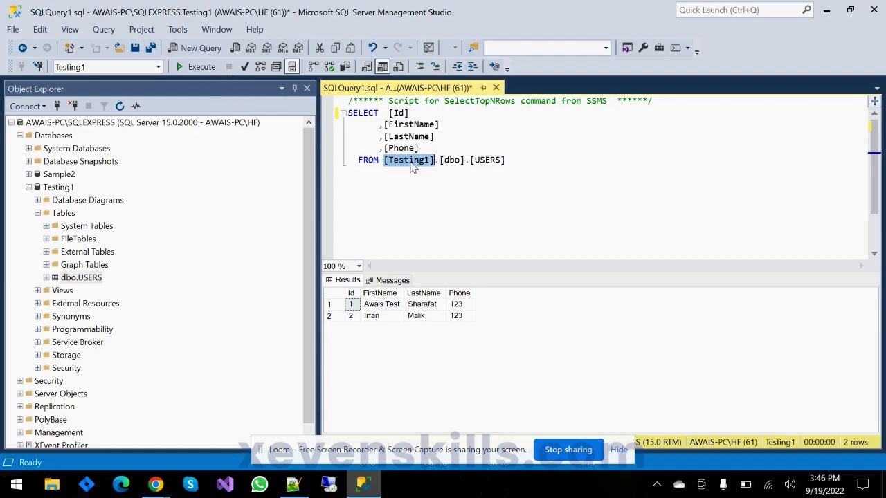
double_click(450, 160)
double_click(488, 160)
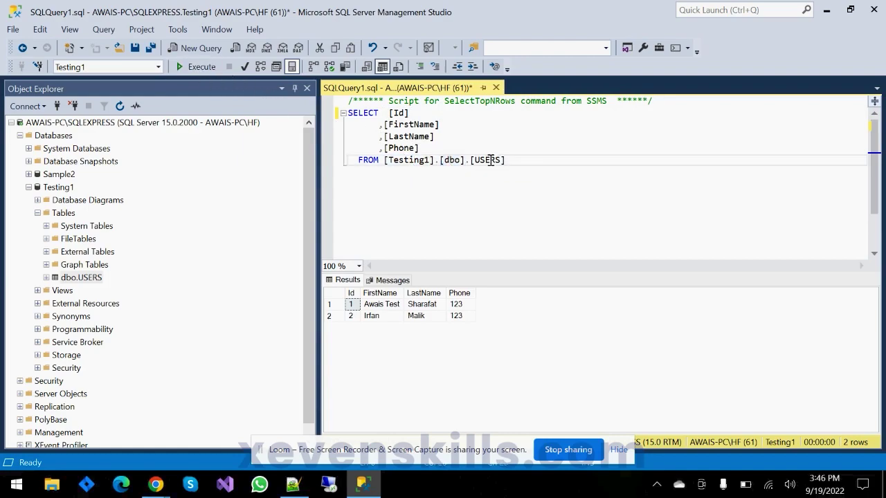
left_click(469, 161)
left_click_drag(506, 160, 469, 161)
left_click(393, 162)
key("Delete")
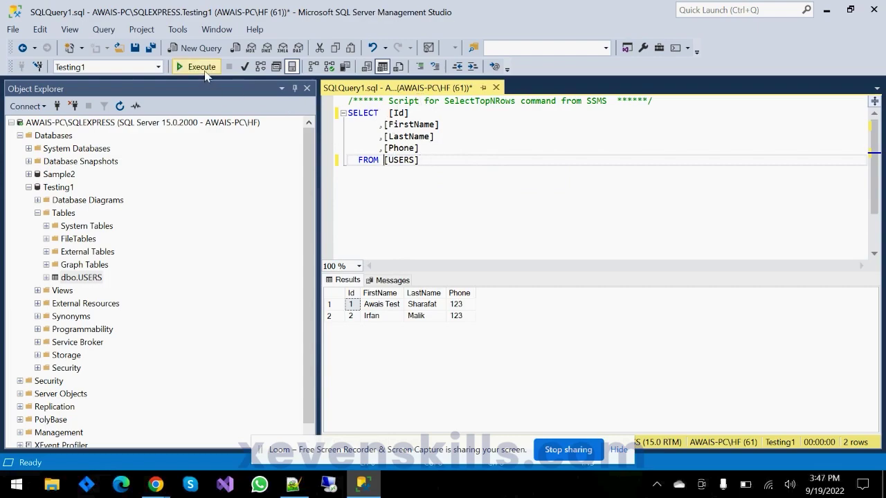
left_click(201, 70)
- Replace the column list with * and rerun the query, still returning two rows
left_click_drag(385, 113, 420, 148)
type("*")
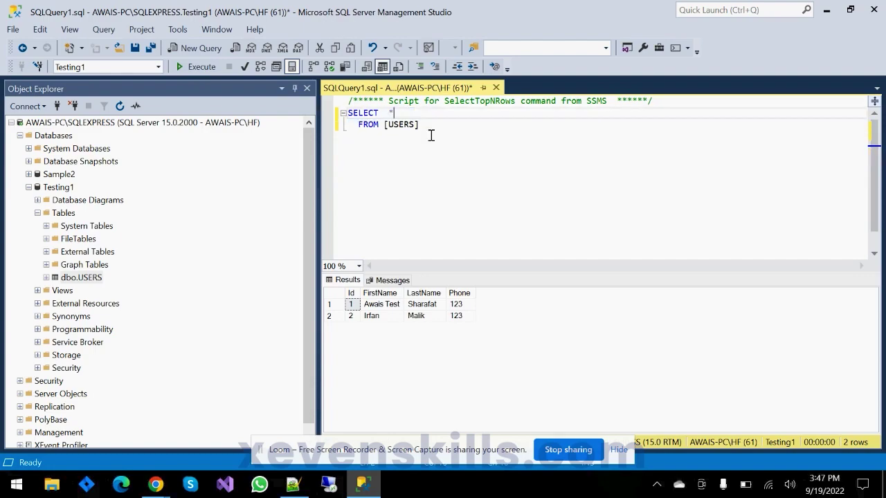
left_click(198, 67)
left_click(66, 214)
- Start a new table with an Id bigint column set as primary key and identity
right_click(67, 216)
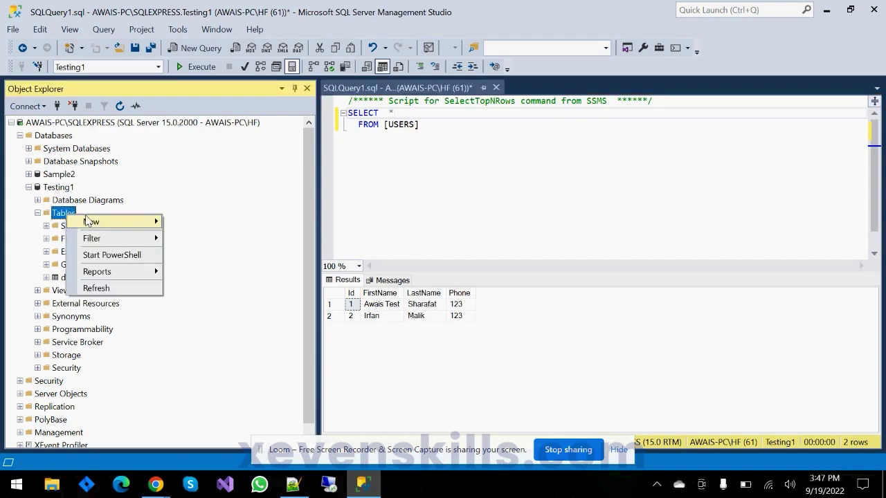
mouse_move(115, 222)
left_click(193, 226)
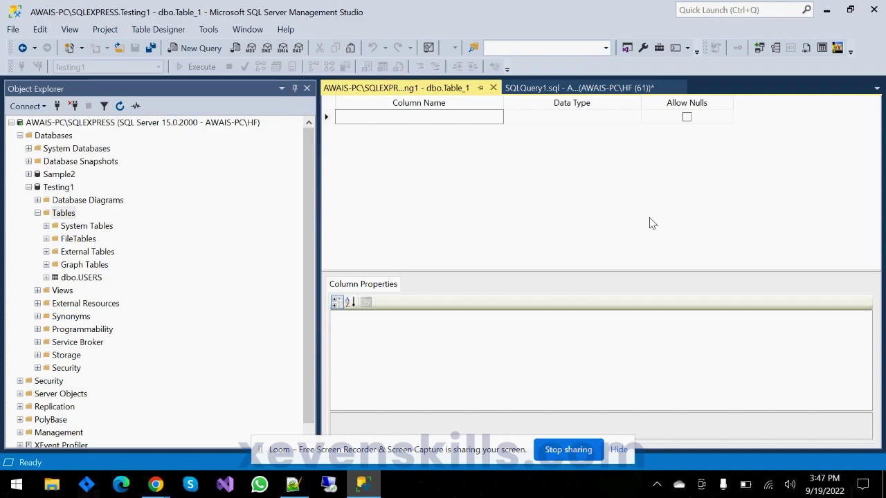
type("L")
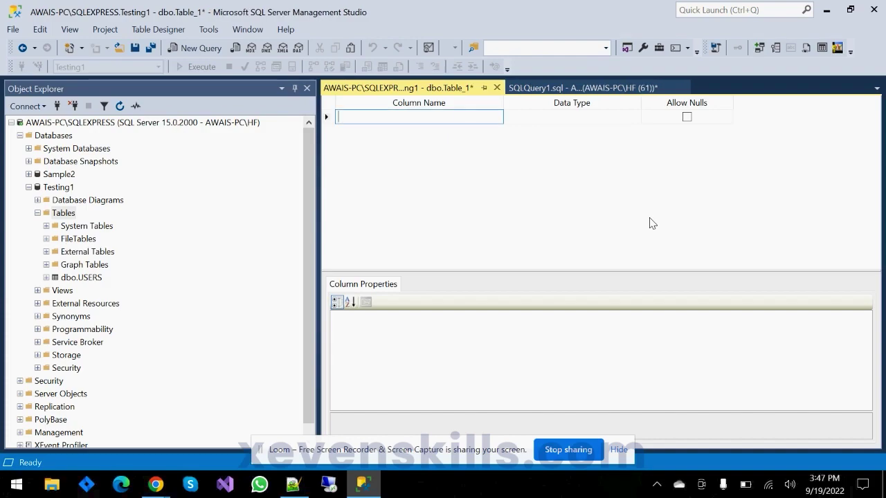
key("Tab")
type("bigint")
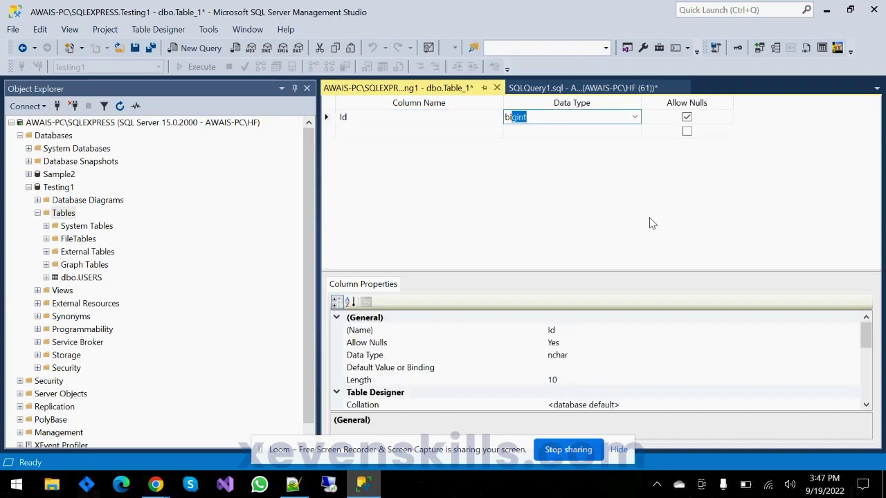
key("Tab")
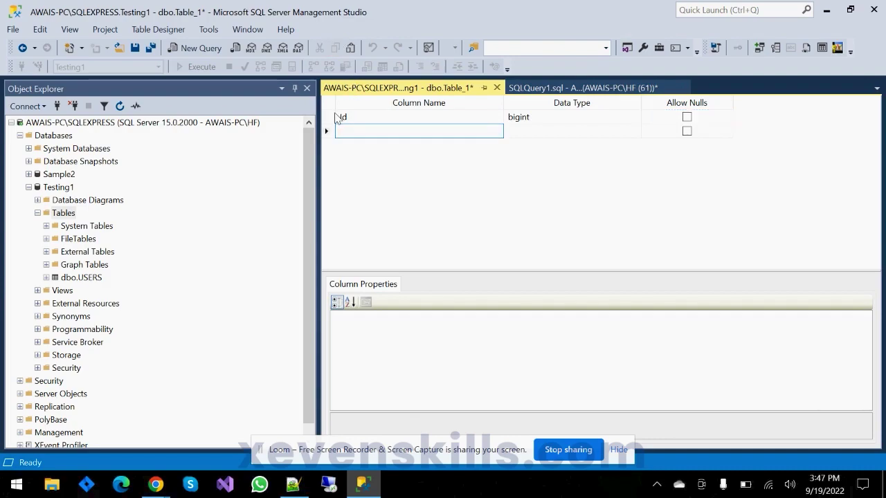
right_click(335, 118)
left_click(346, 122)
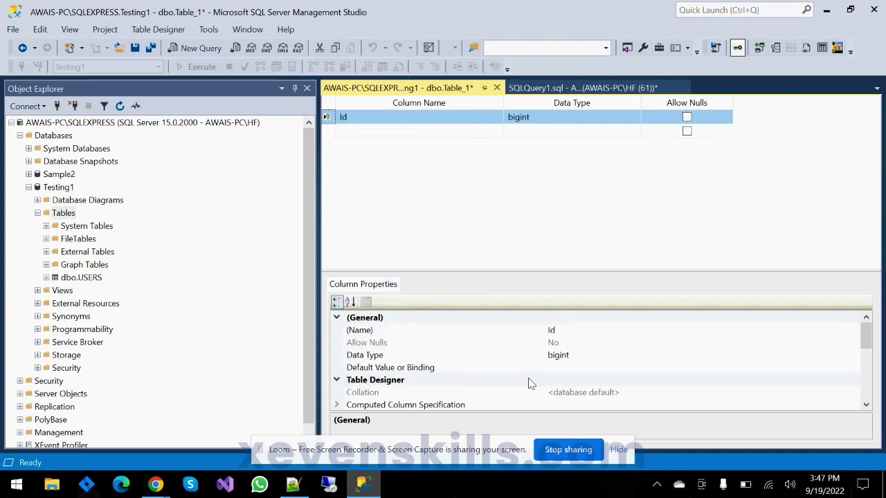
scroll(530, 380, "down", 5)
left_click(336, 343)
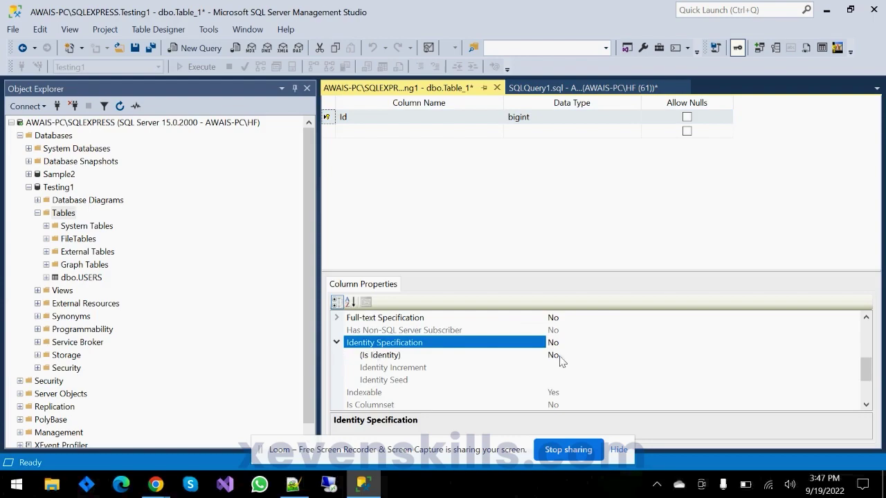
double_click(569, 354)
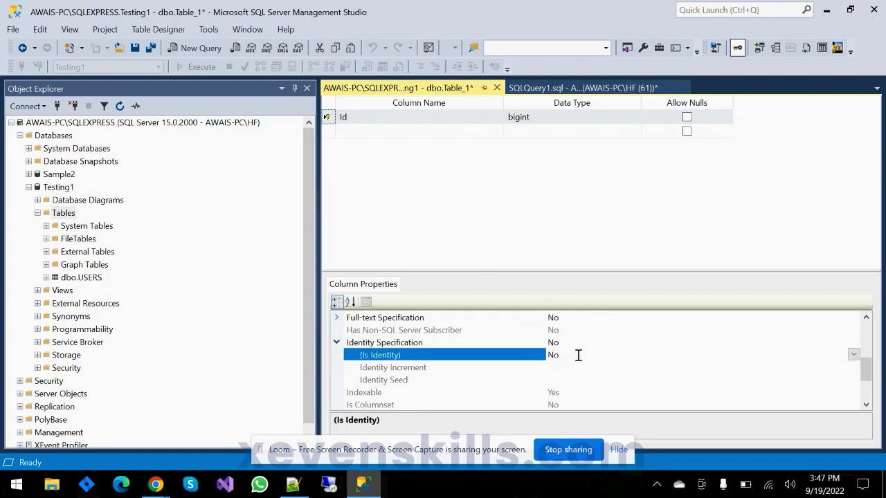
- Add Email and Password columns, both nvarchar(50)
left_click(389, 131)
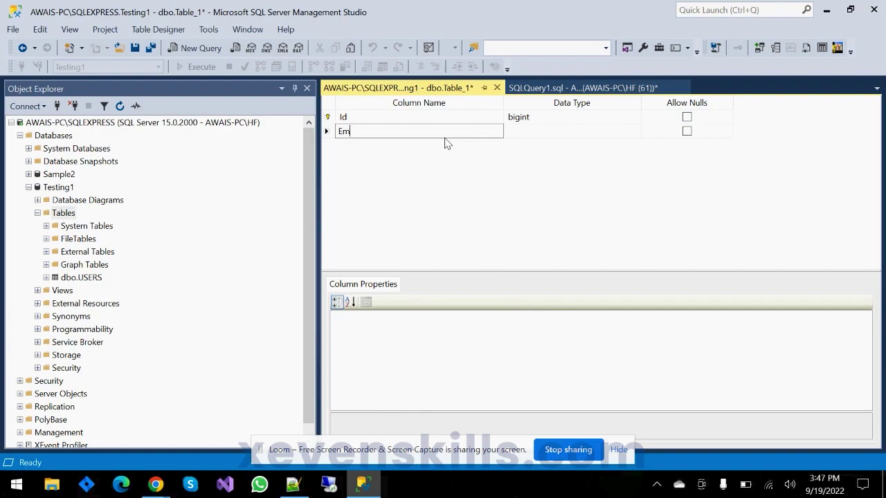
key("Tab")
type("nv")
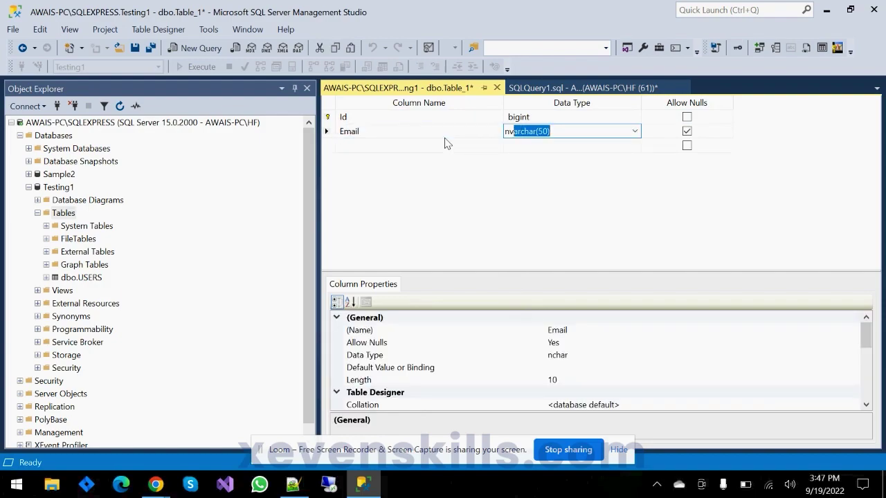
key("Tab")
left_click(445, 143)
type("Pas")
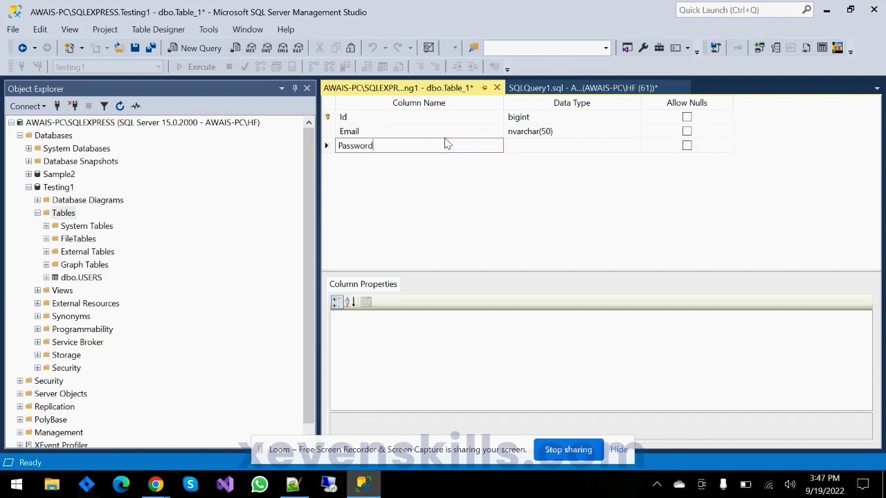
type("sword")
key("Tab")
type("nv")
key("Tab")
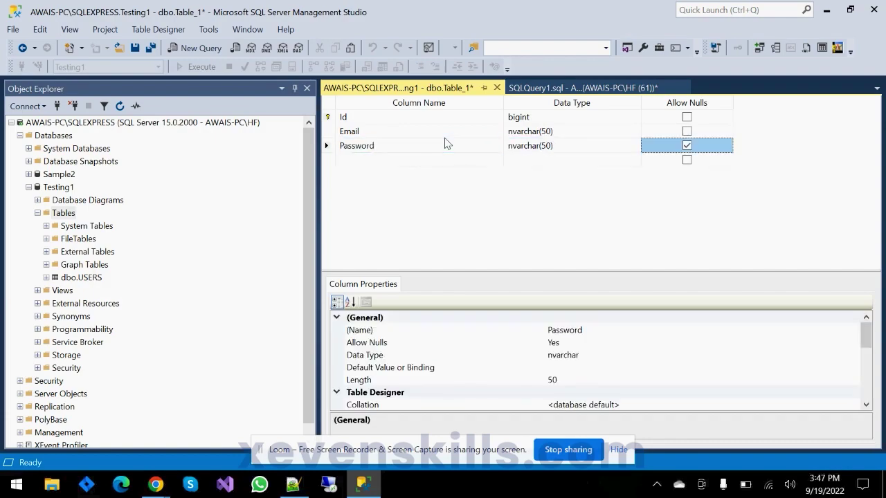
- Save the new table as Logins
left_click(135, 48)
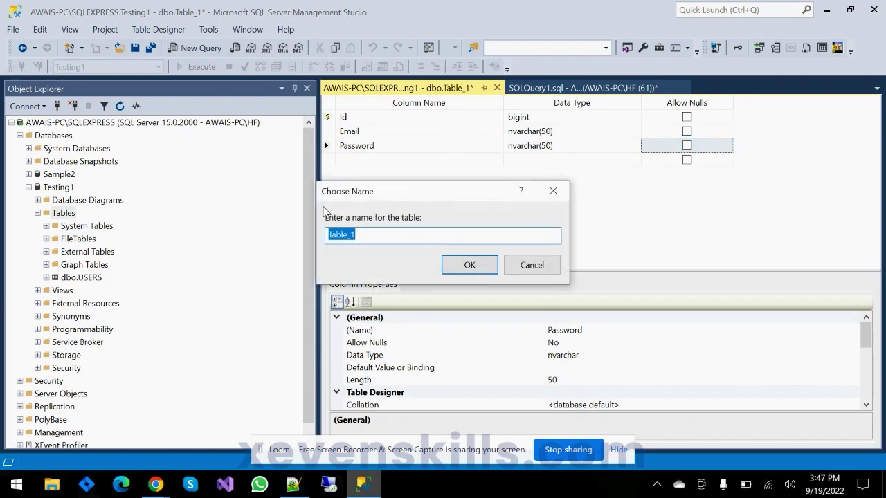
type("Logins")
key("Return")
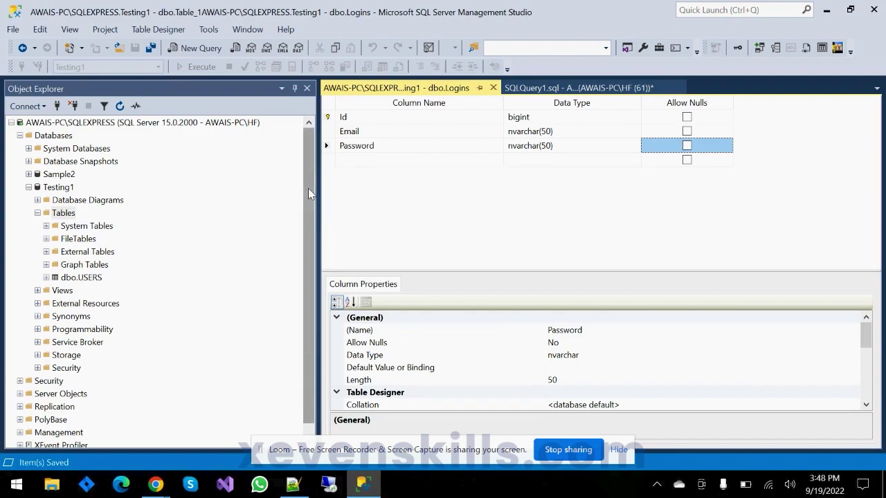
- Refresh the Tables list so dbo.Logins appears
left_click(64, 215)
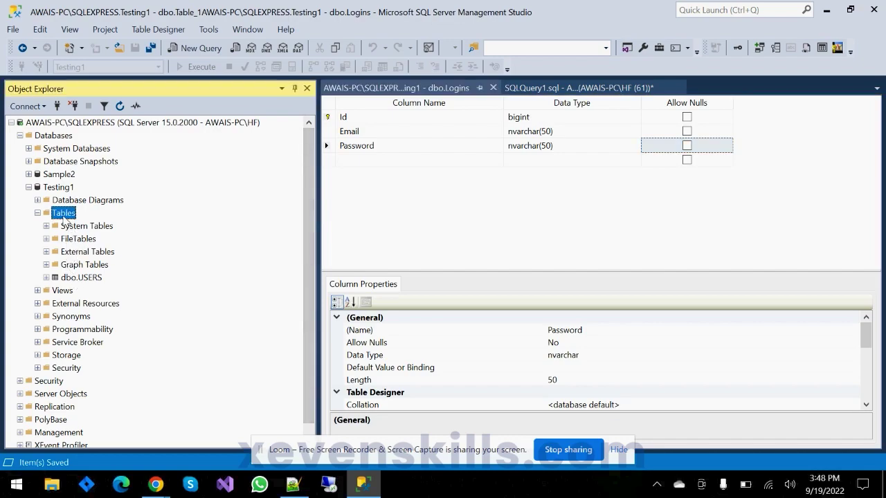
left_click(121, 105)
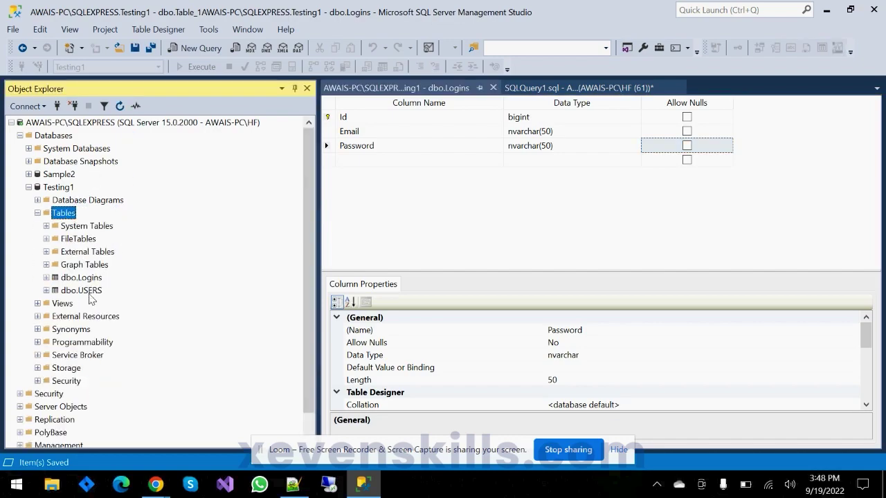
left_click(94, 293)
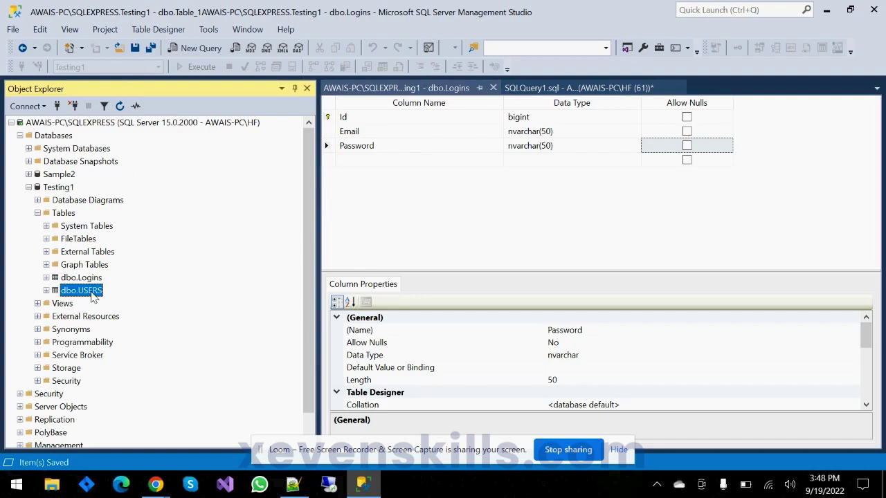
right_click(94, 294)
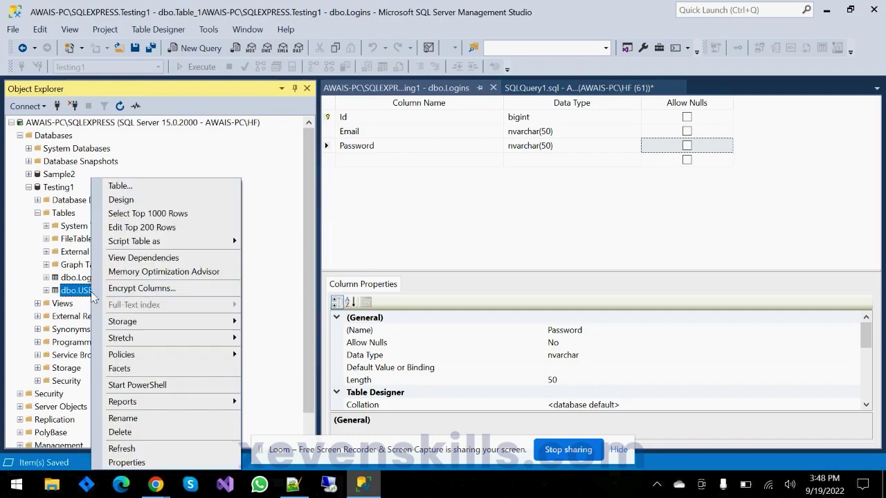
left_click(121, 449)
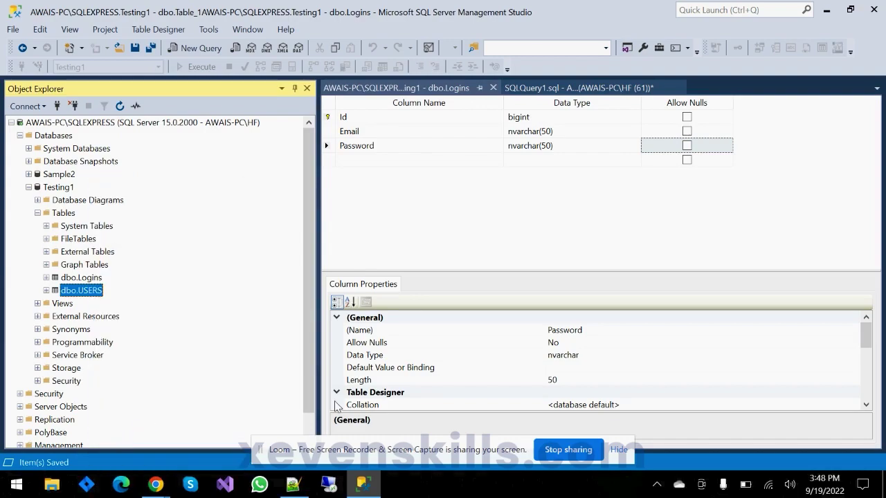
key("Right")
key("Down")
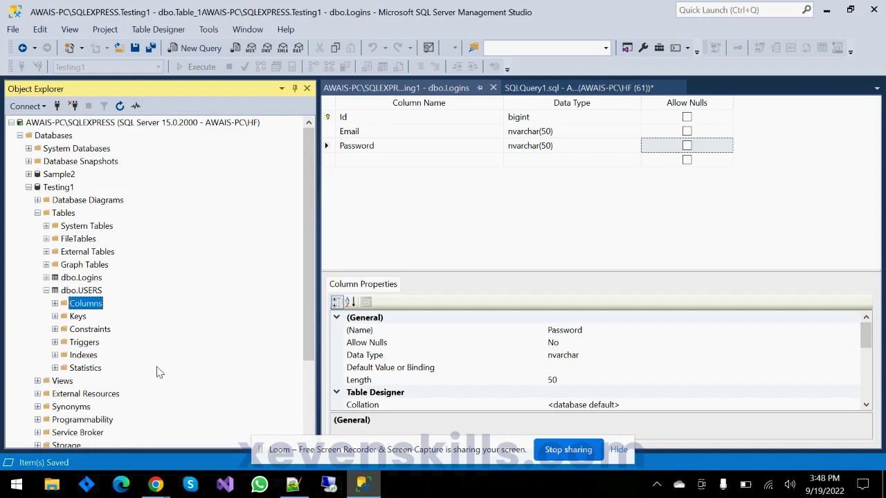
- Rename the USERS table to Users
right_click(99, 292)
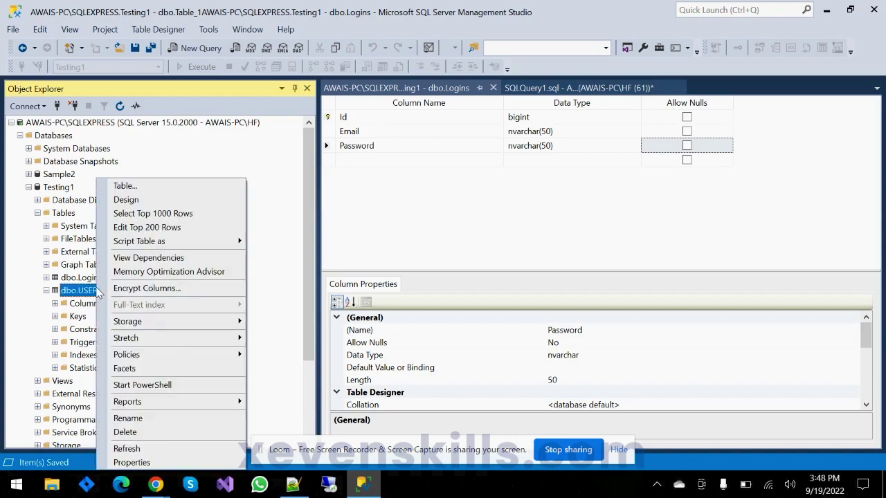
left_click(136, 420)
type("Users")
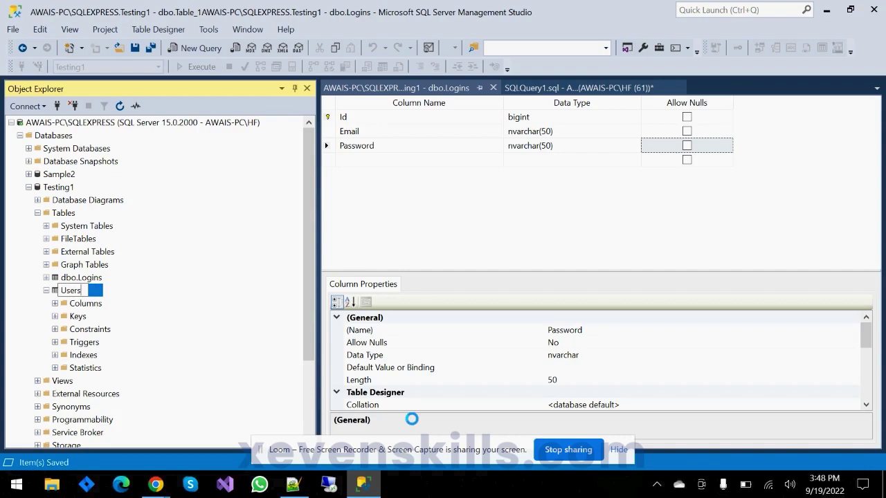
key("Return")
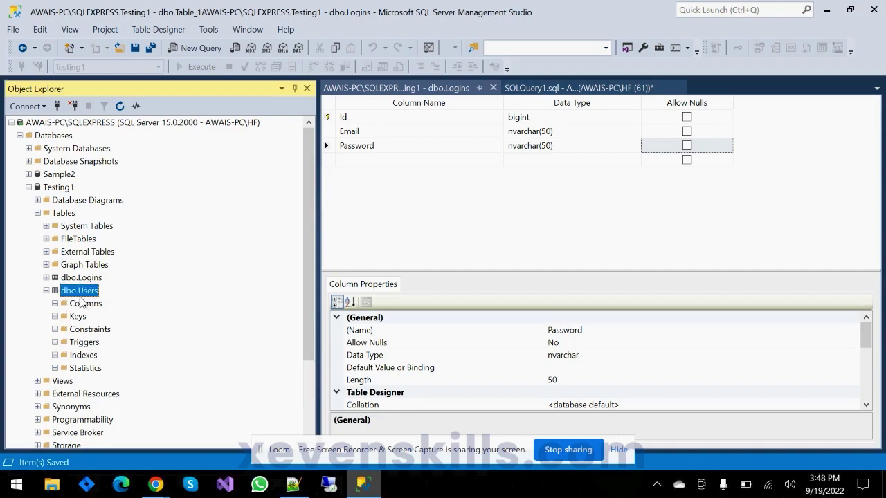
right_click(87, 297)
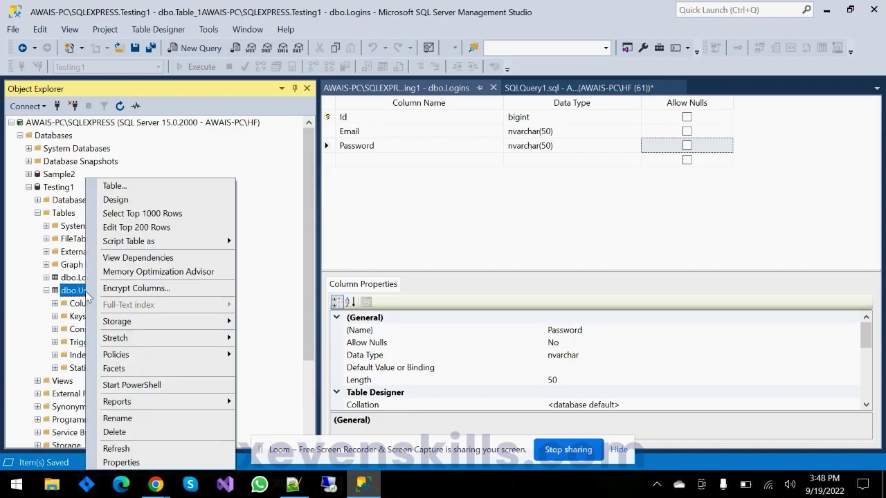
left_click(110, 198)
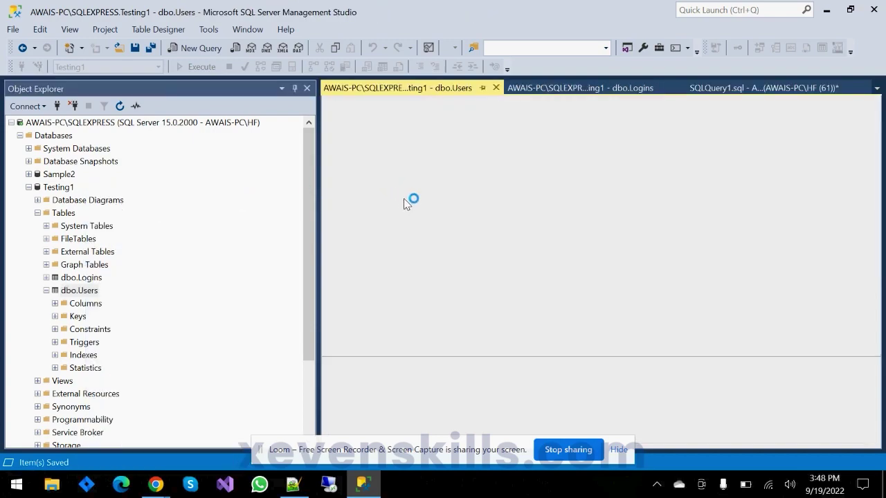
- Add a LoginId column of type bigint to the Users design
left_click(391, 179)
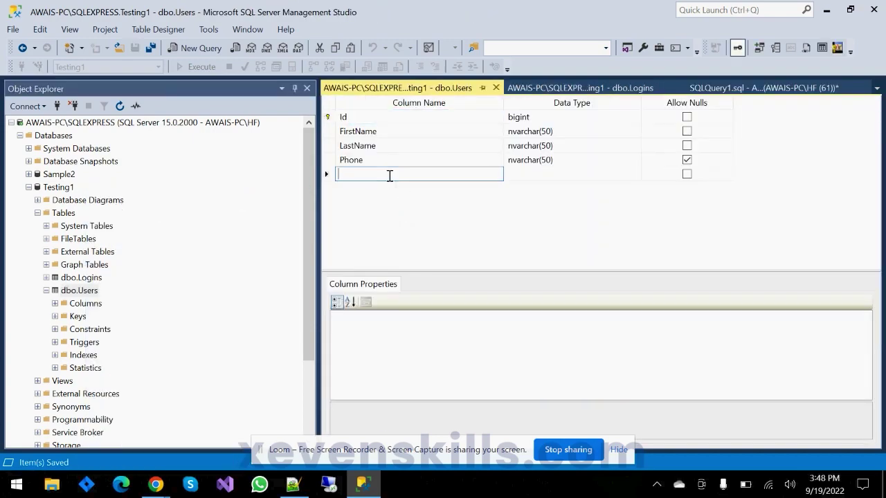
type("Lo")
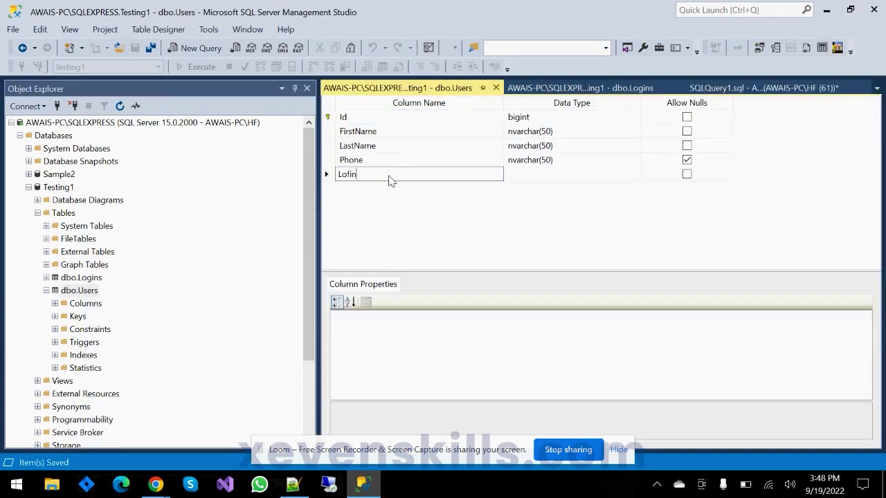
type("fin")
key("BackSpace")
key("BackSpace")
type("gin")
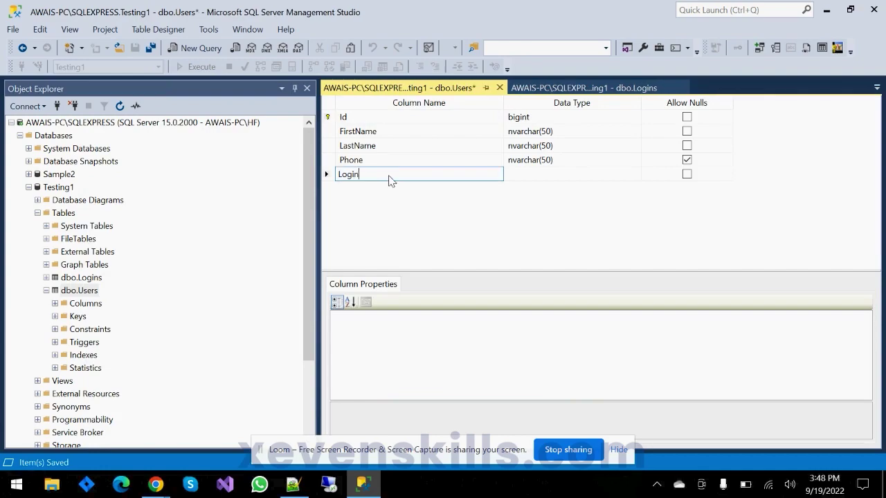
type("Id")
key("Tab")
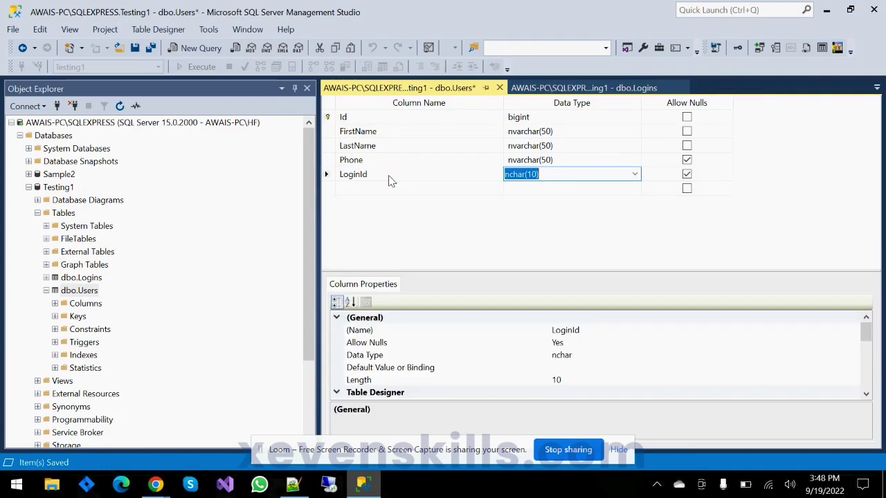
type("bigint")
key("Tab")
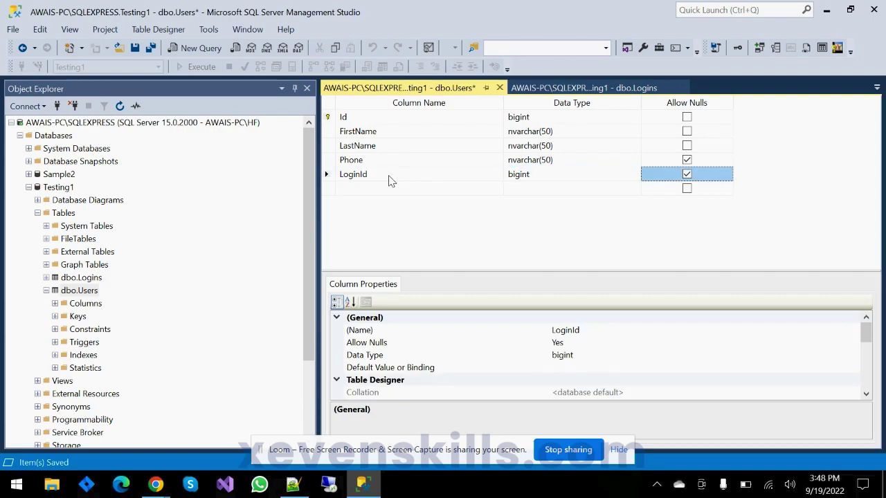
key("Tab")
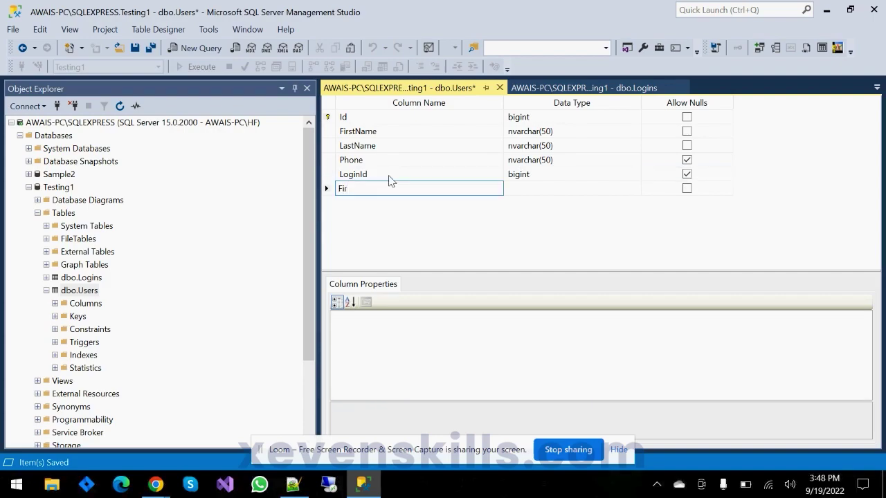
type("Firstname")
key("Tab")
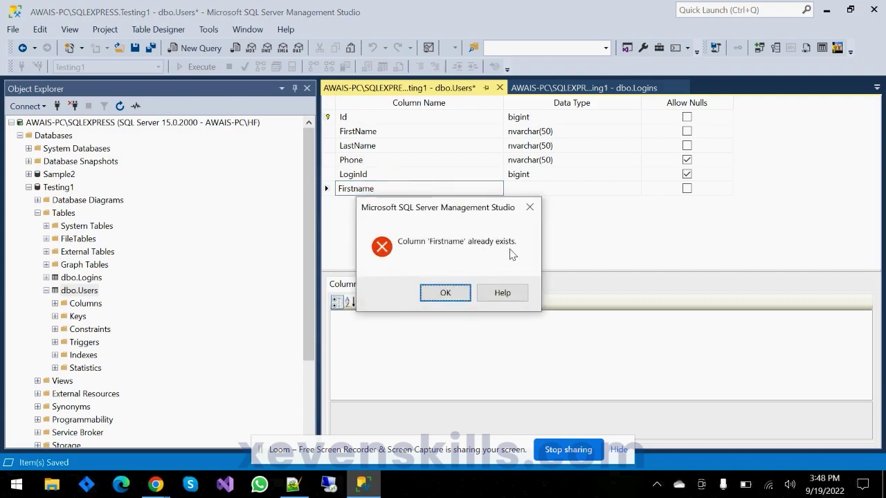
left_click(445, 293)
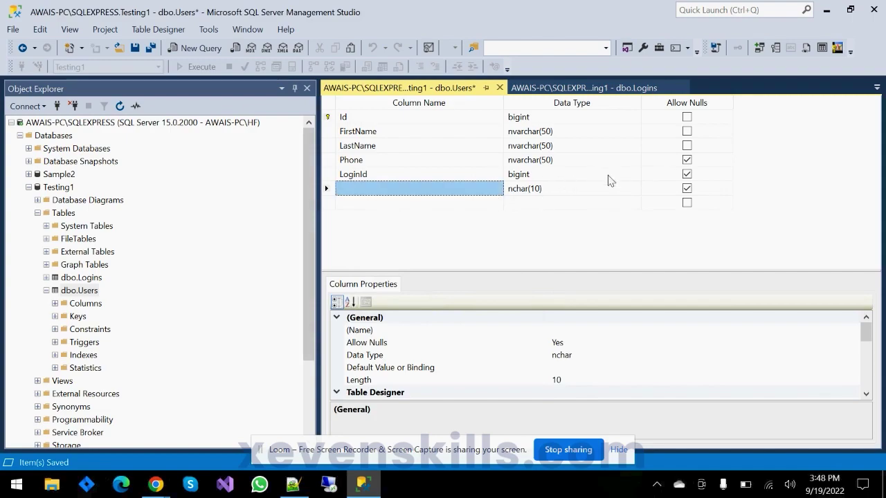
- Make LoginId non-nullable, delete the leftover blank column row, and save
left_click(686, 173)
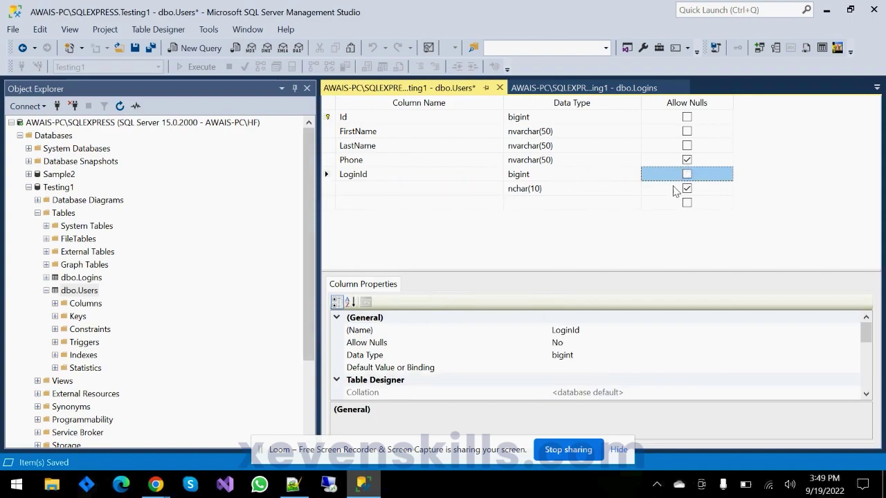
key("ctrl+s")
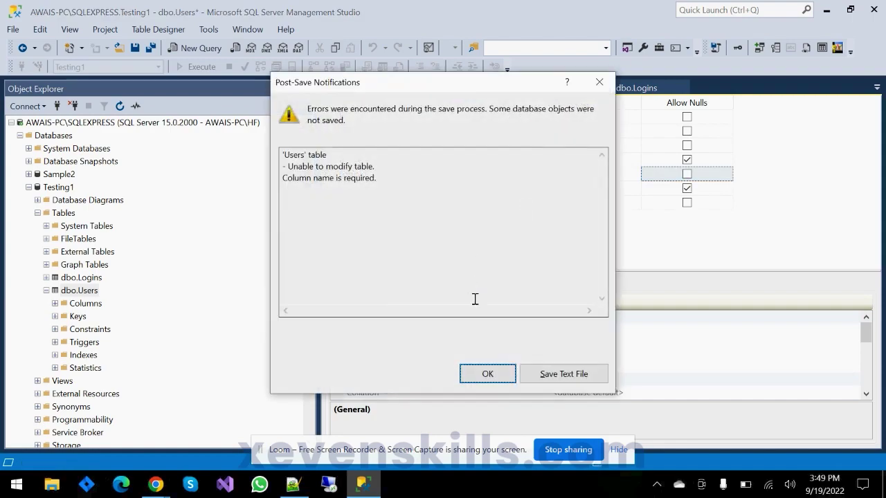
left_click(477, 370)
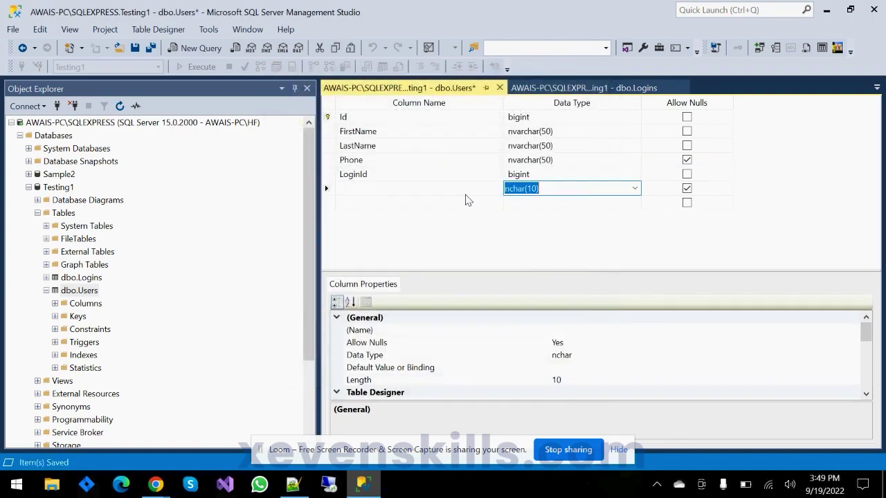
left_click(329, 190)
left_click(370, 191)
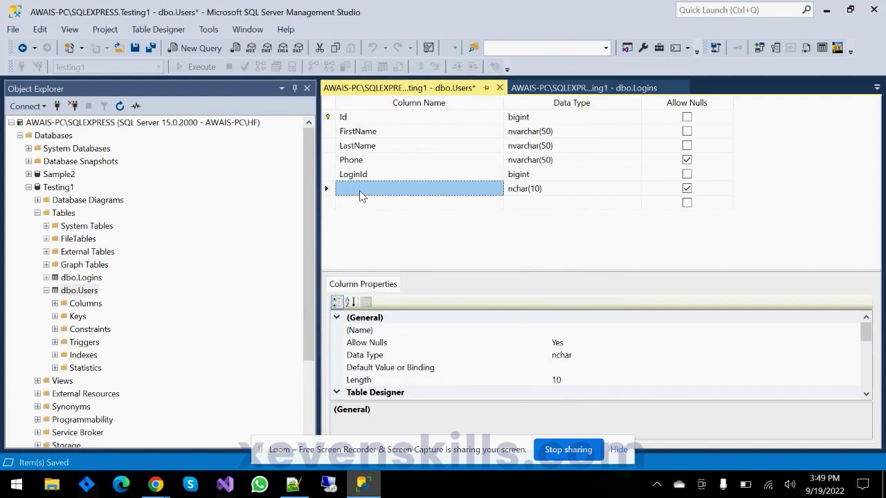
left_click(687, 189)
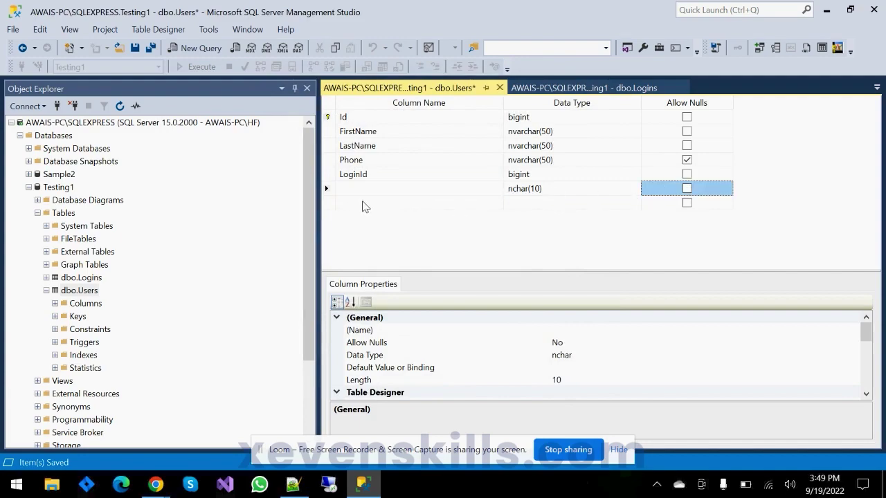
right_click(327, 189)
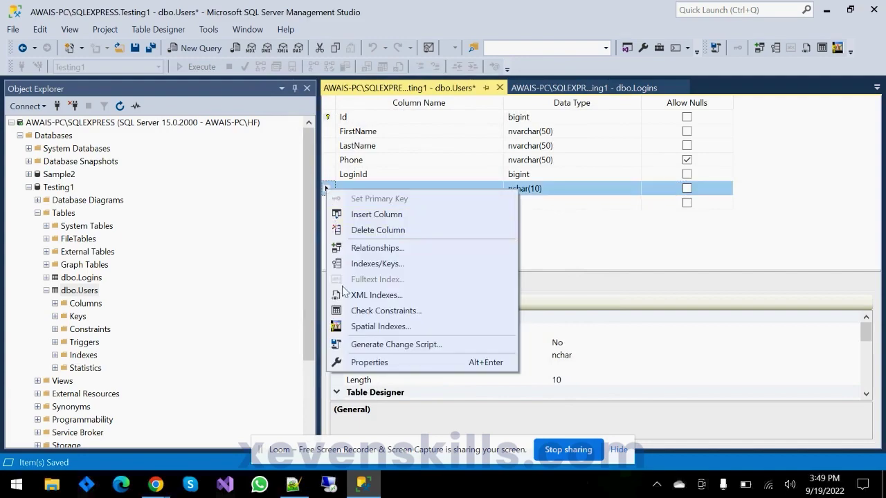
left_click(362, 231)
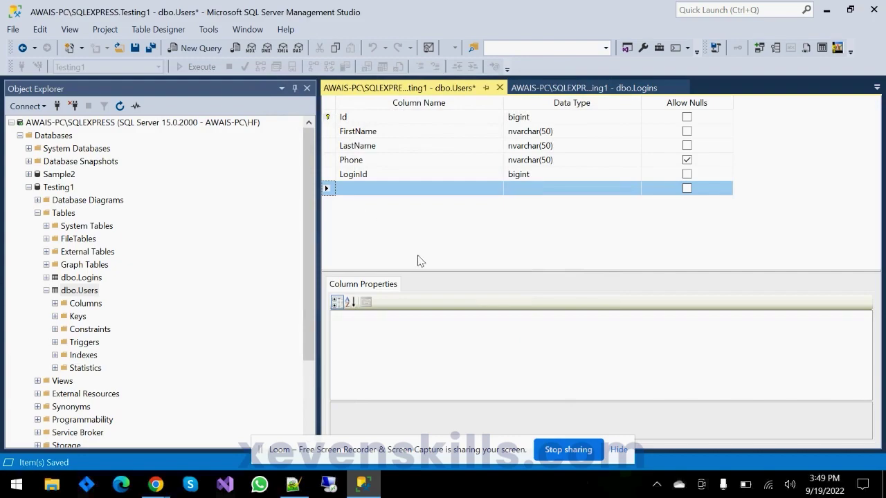
key("ctrl+s")
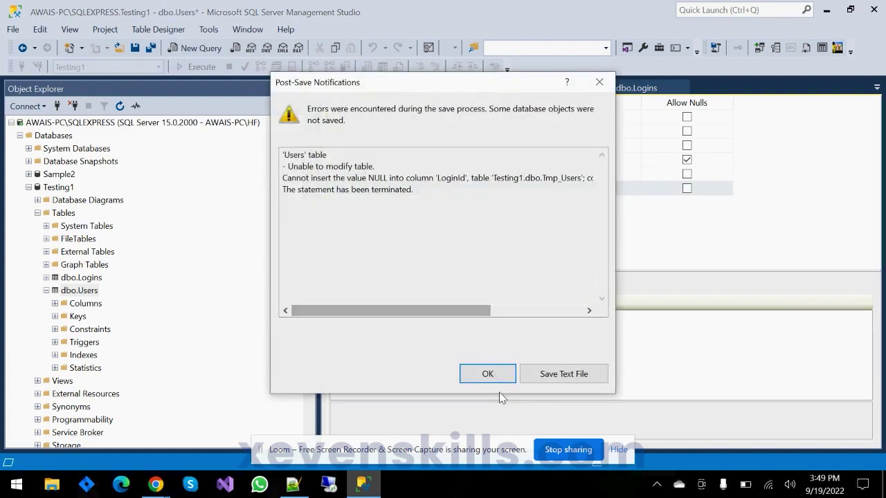
- Dismiss the NULL save error, tick Allow Nulls for LoginId, and save the Users design
left_click(490, 372)
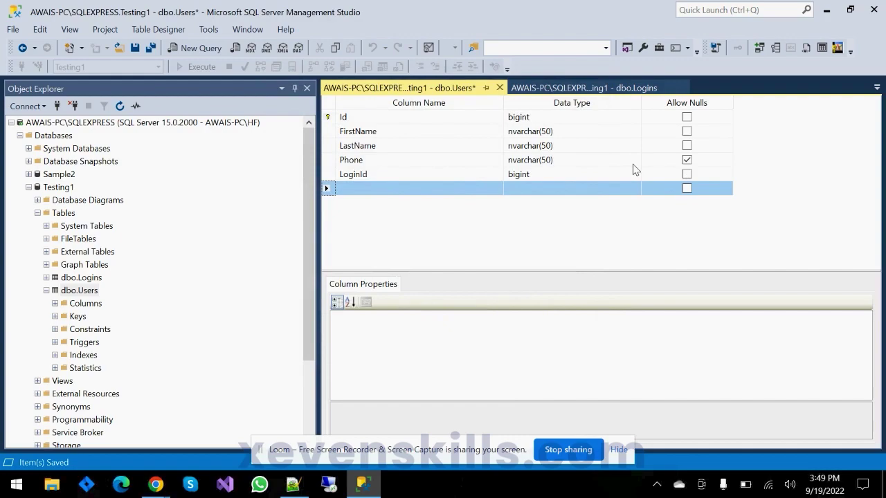
left_click(685, 174)
key("ctrl+s")
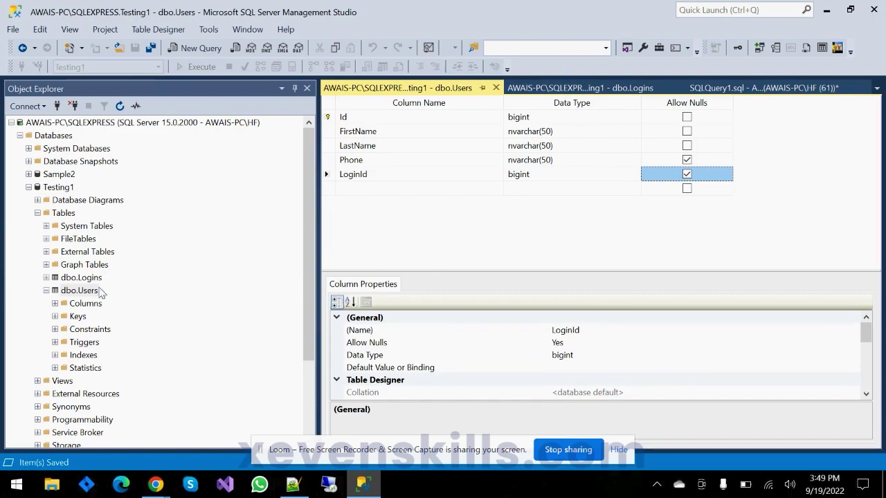
- Add a new foreign key relationship to the Users table
right_click(79, 317)
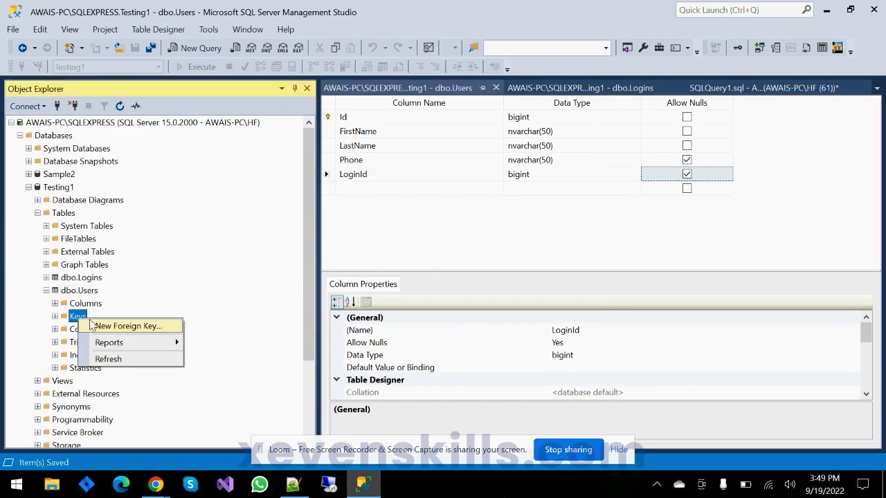
left_click(90, 326)
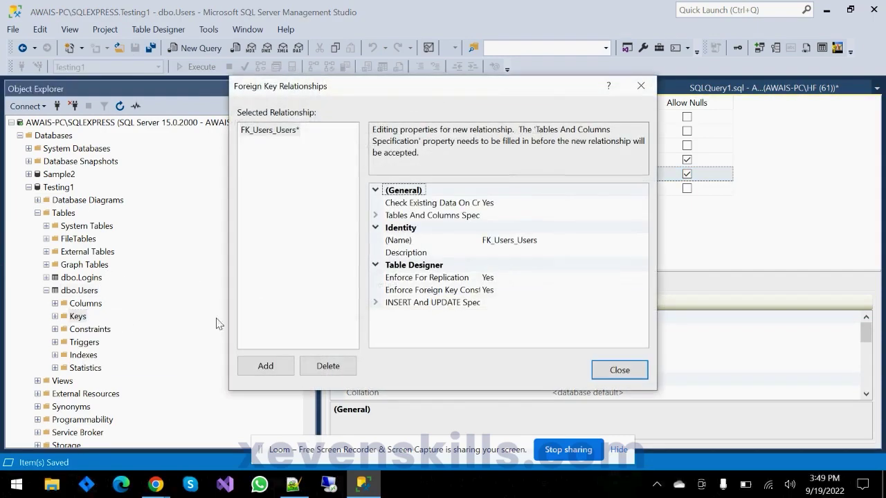
left_click(262, 134)
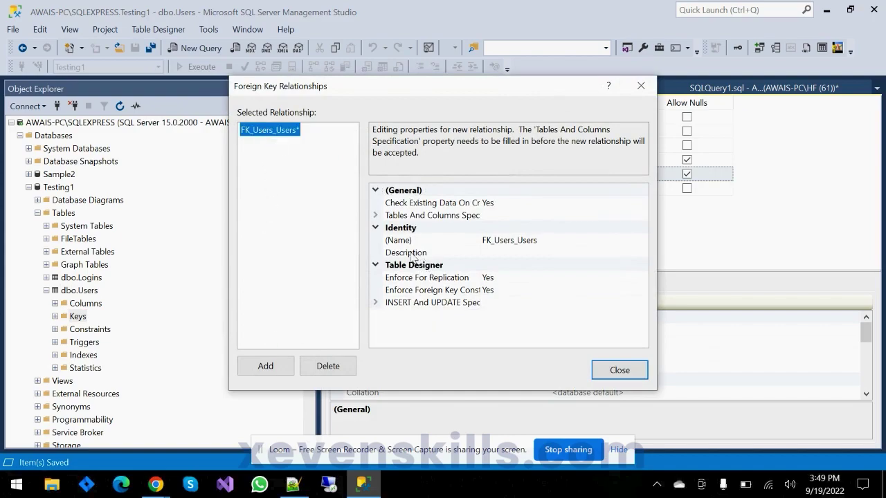
left_click(633, 217)
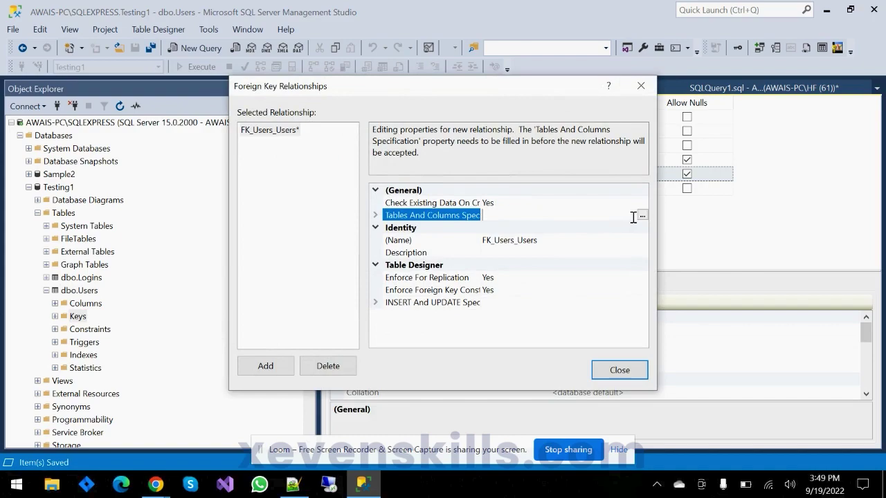
left_click(643, 214)
- Map the Logins Id primary key to Users LoginId and close the relationships window
left_click(329, 182)
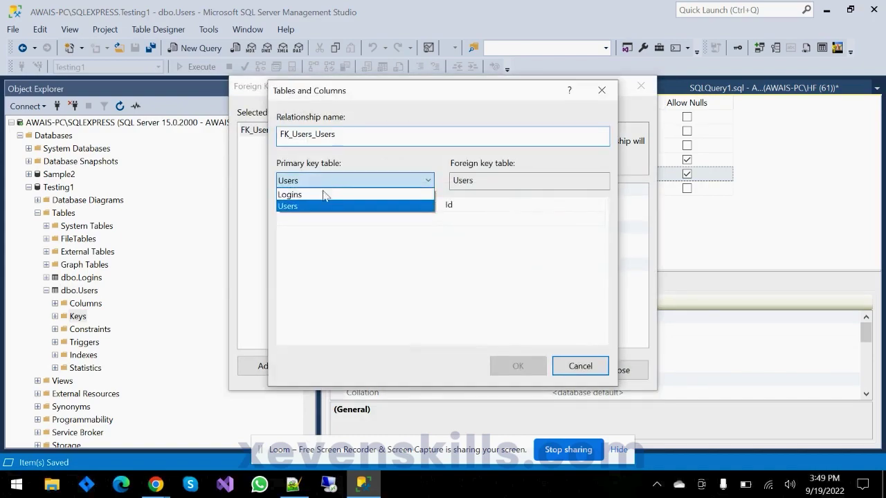
left_click(322, 196)
left_click(316, 207)
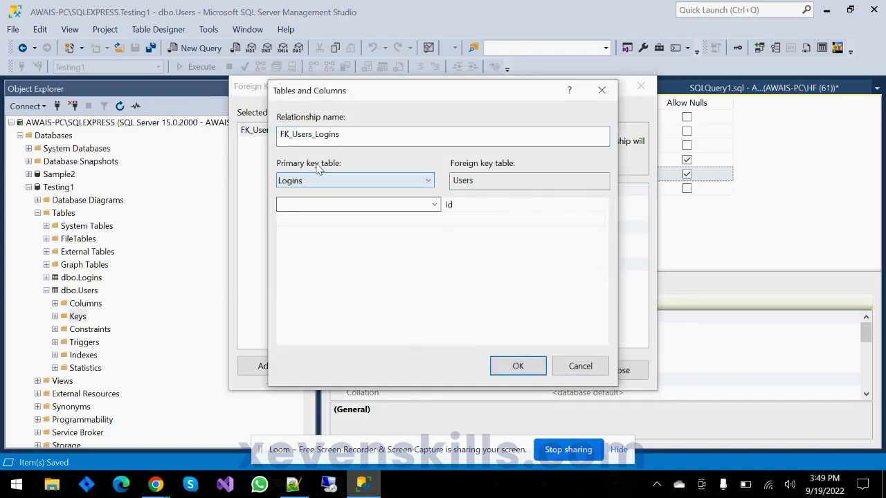
left_click(311, 208)
left_click(307, 230)
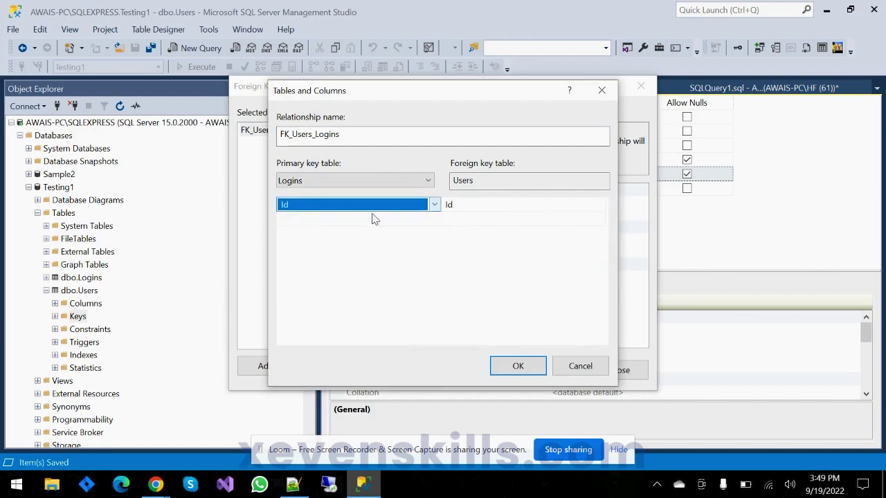
left_click(489, 182)
left_click(469, 206)
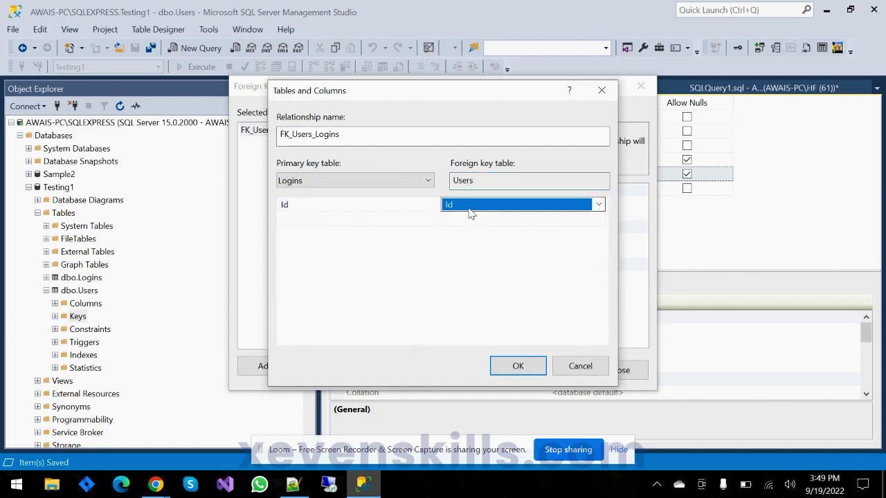
left_click(471, 207)
left_click(471, 267)
left_click(512, 365)
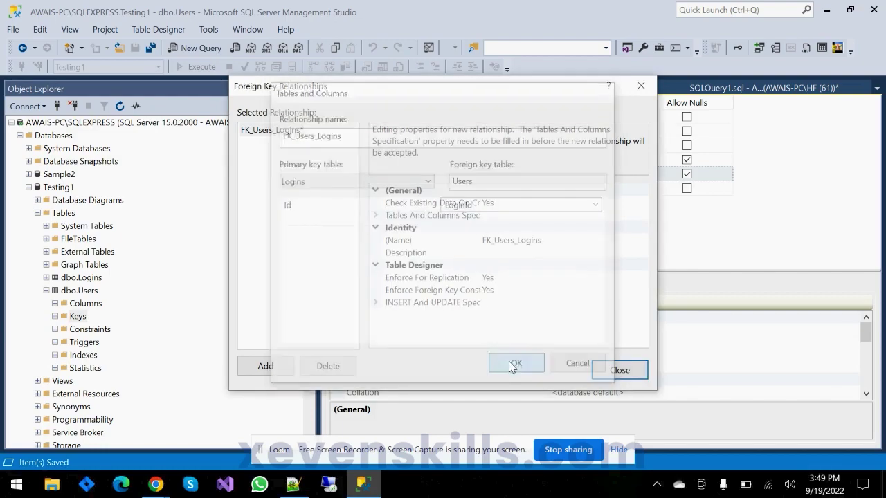
left_click(608, 375)
- Save the changes to both the Users and Logins tables
left_click(135, 47)
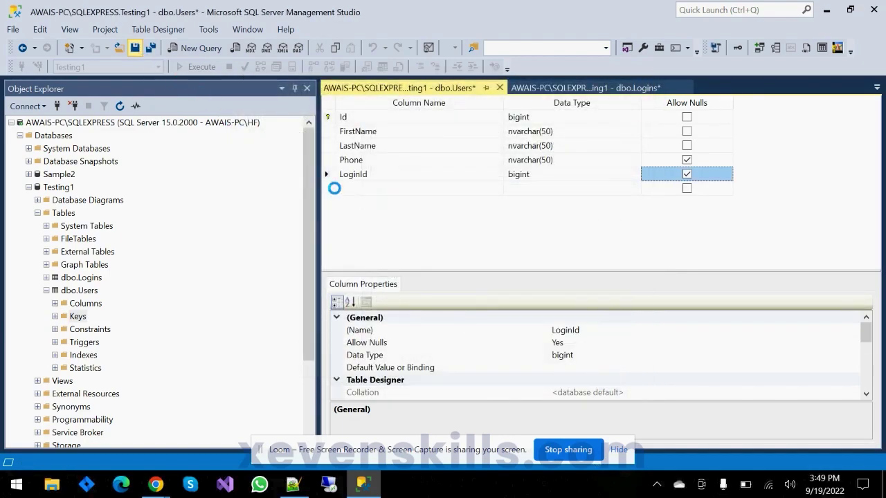
left_click(423, 374)
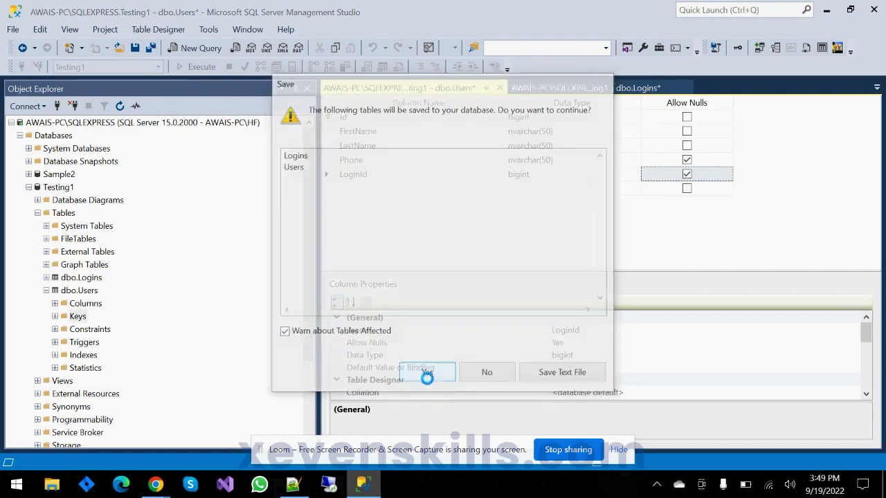
left_click(79, 316)
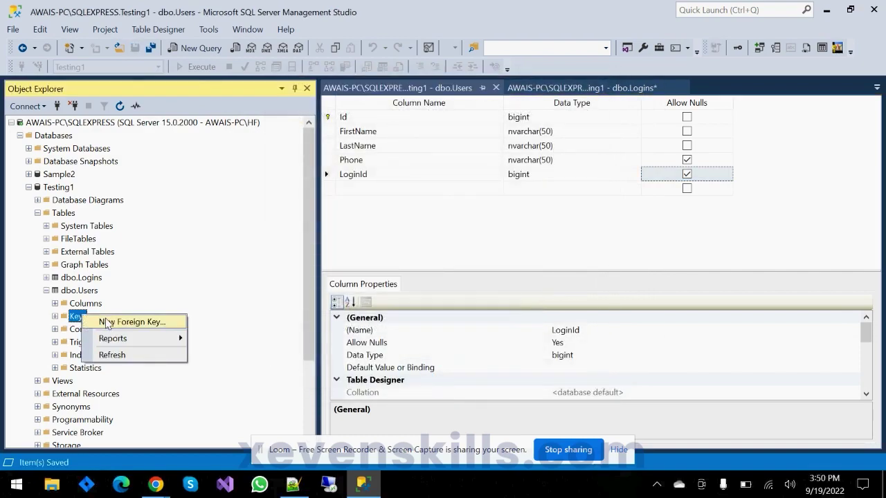
left_click(93, 321)
left_click(619, 369)
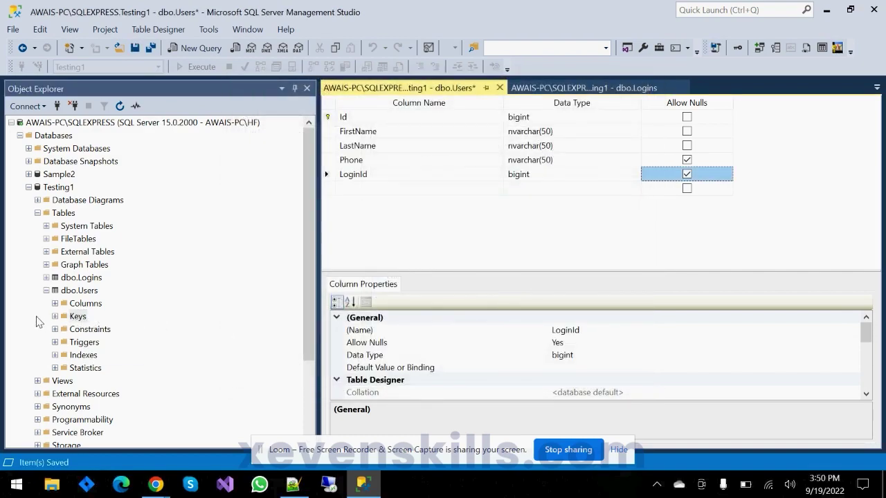
- Refresh the Users Keys folder to show PK_USERS and FK_Users_Logins
right_click(77, 317)
left_click(97, 357)
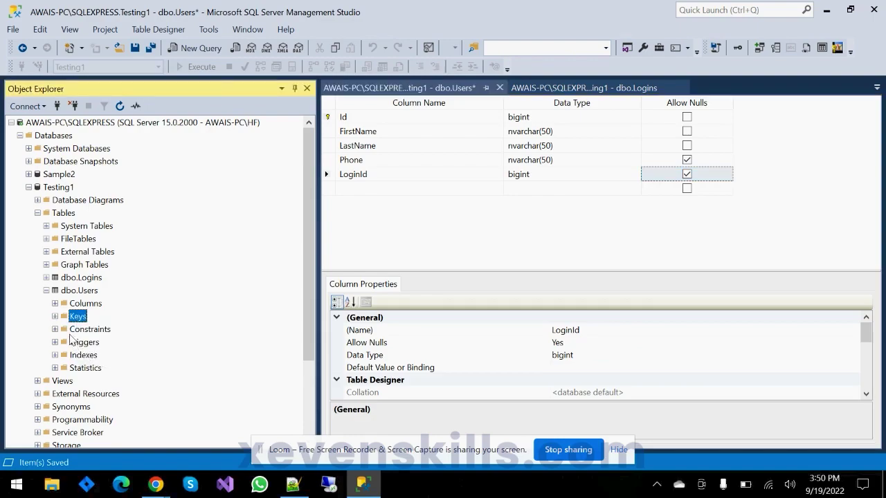
left_click(55, 316)
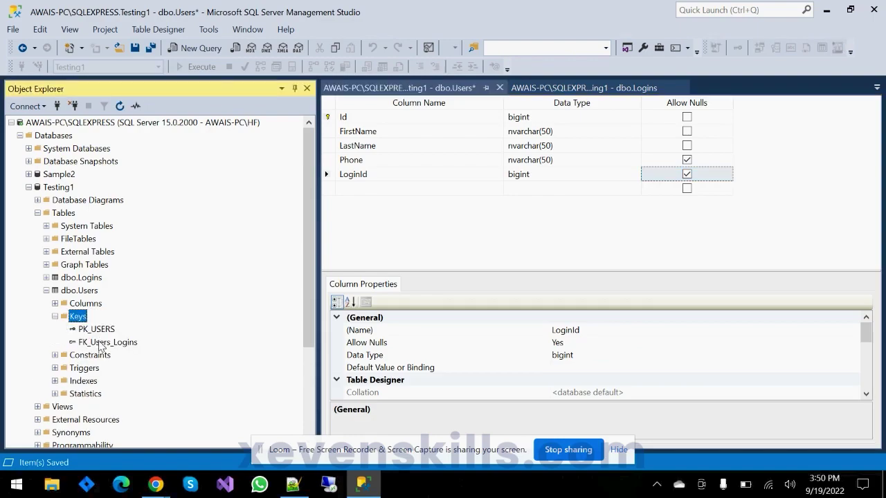
- Close all open table designers without saving and collapse the Keys folder
right_click(421, 92)
left_click(454, 129)
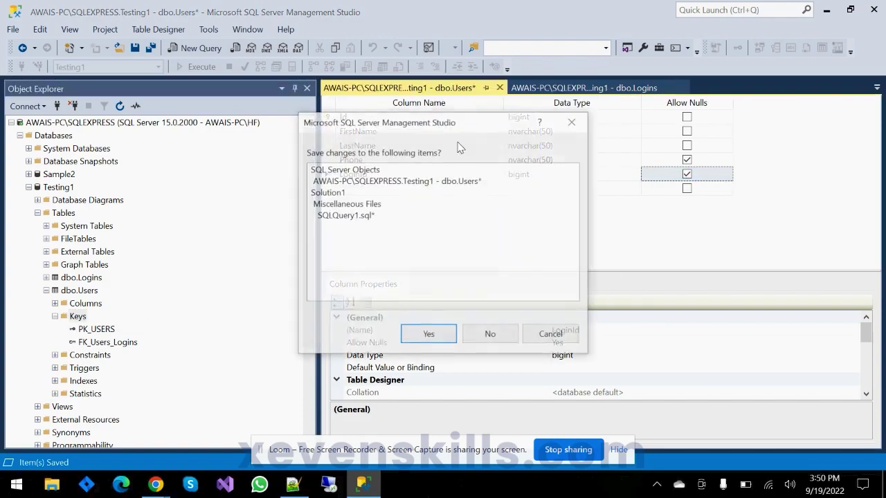
left_click(494, 339)
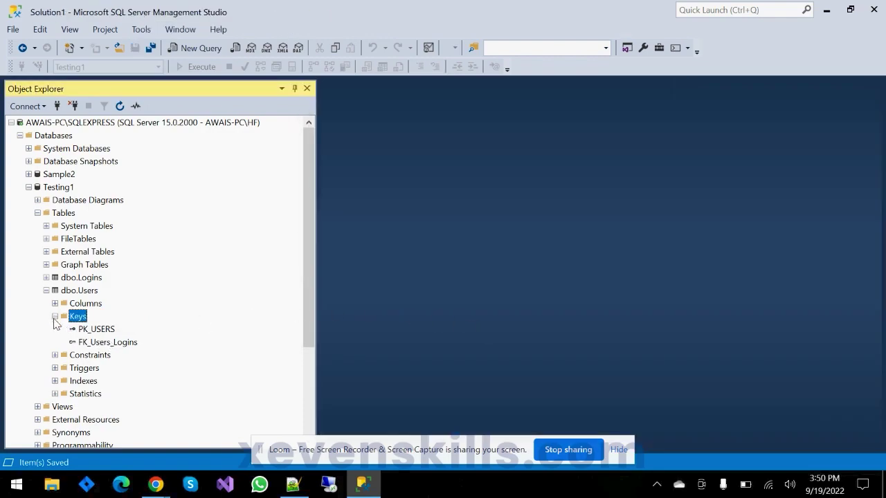
left_click(54, 316)
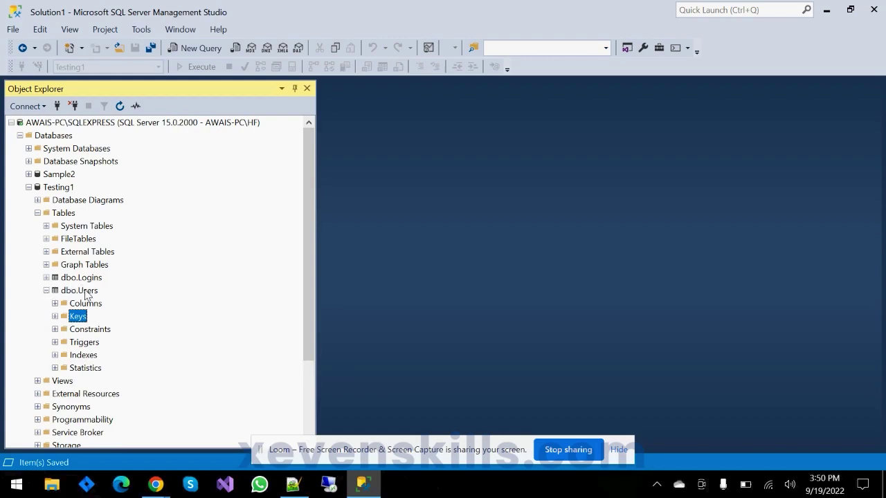
right_click(70, 189)
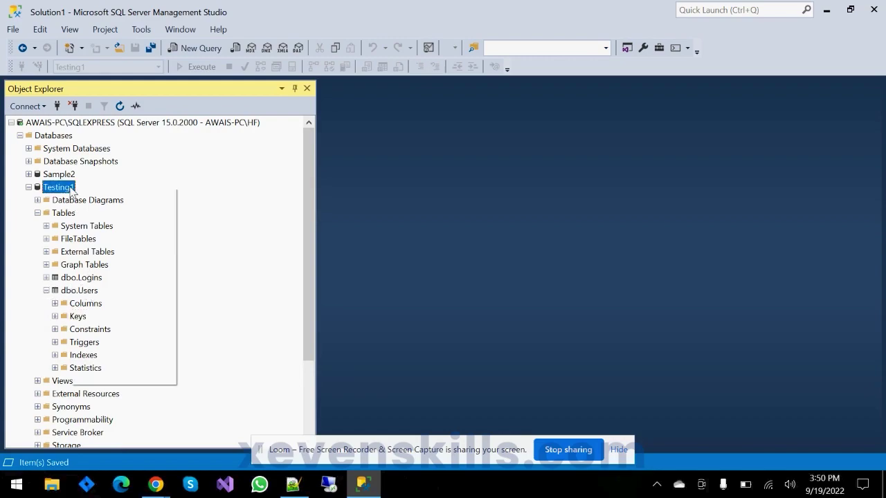
- Run Select * from USERS in a new Testing1 query
left_click(107, 208)
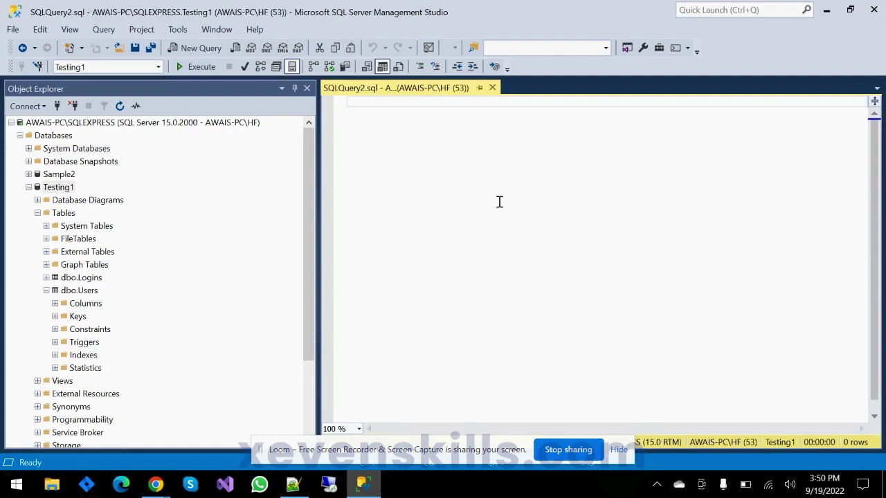
type("Select * from")
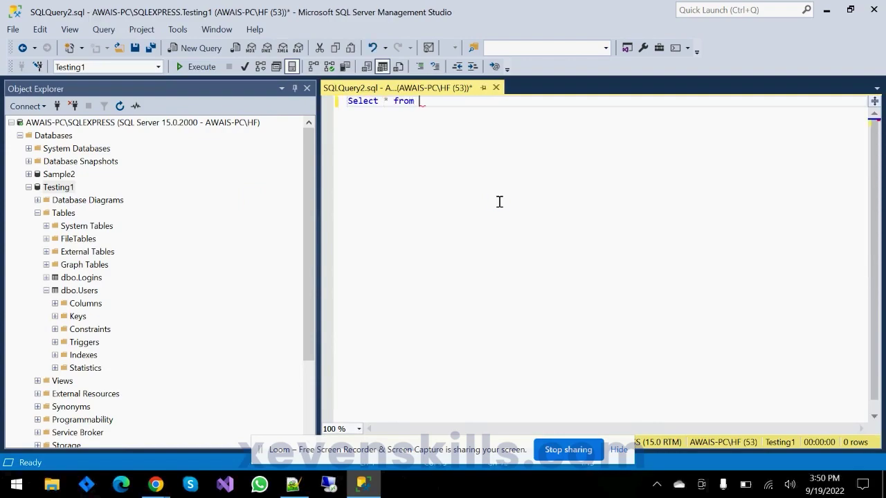
type(" USERS")
left_click(198, 66)
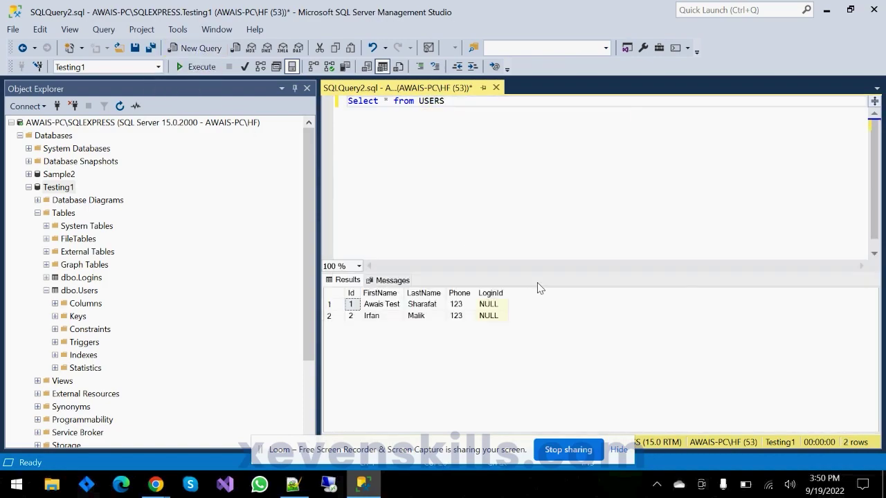
- Add Select * from Logins and refresh the IntelliSense local cache
key("Return")
key("Return")
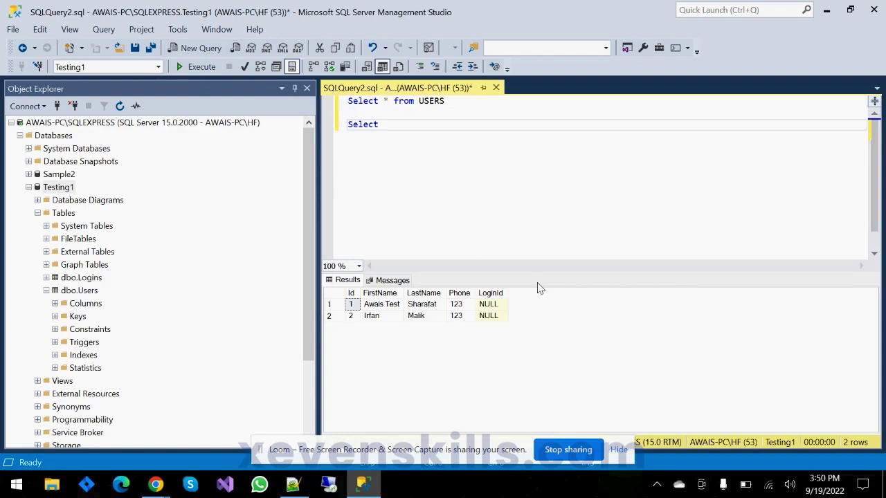
type("Select * from Login")
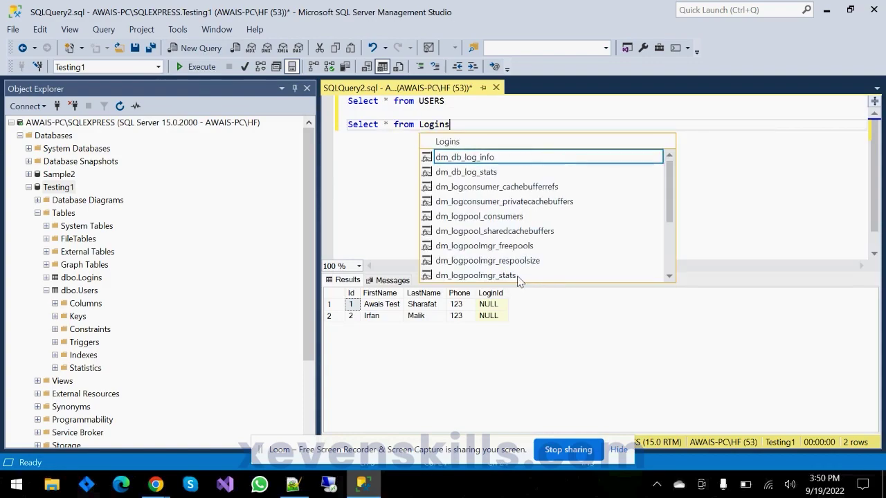
type("s")
key("Escape")
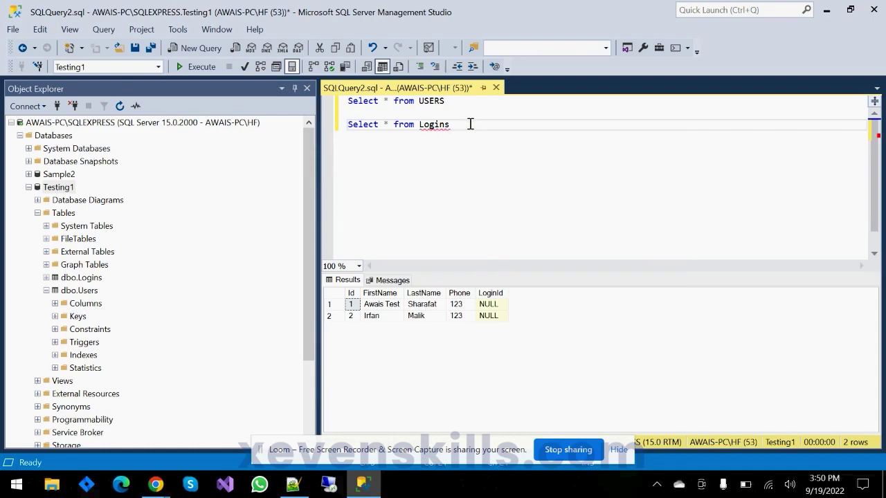
left_click(43, 31)
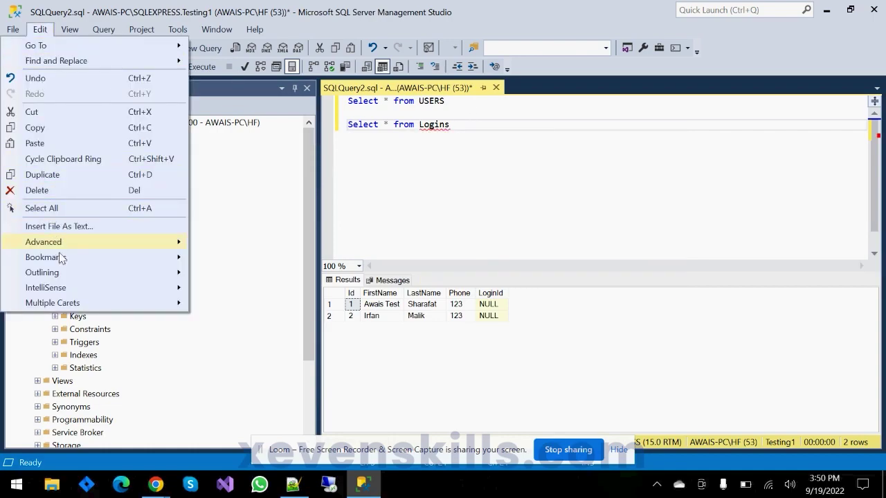
mouse_move(69, 291)
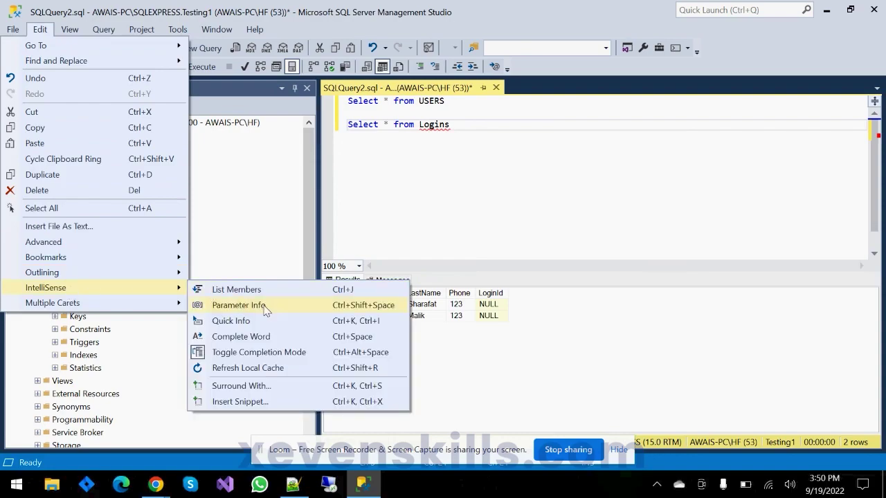
left_click(259, 370)
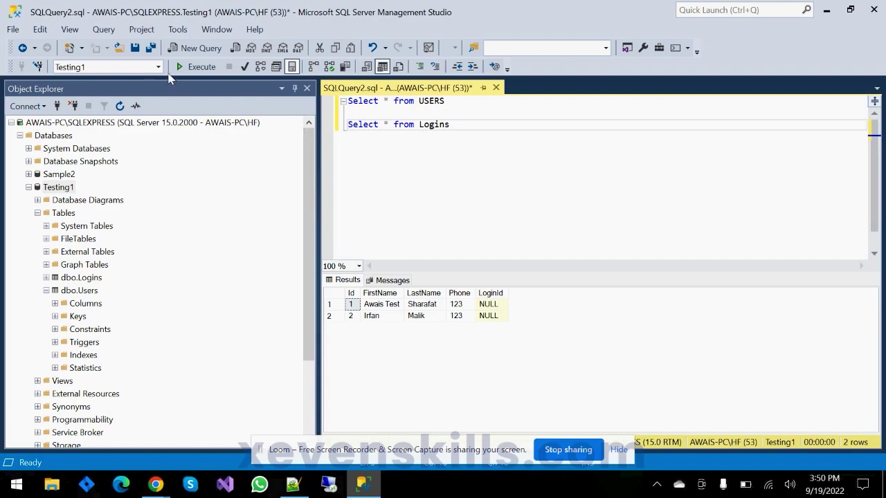
- Run the Logins query alone and then both queries together
left_click(198, 66)
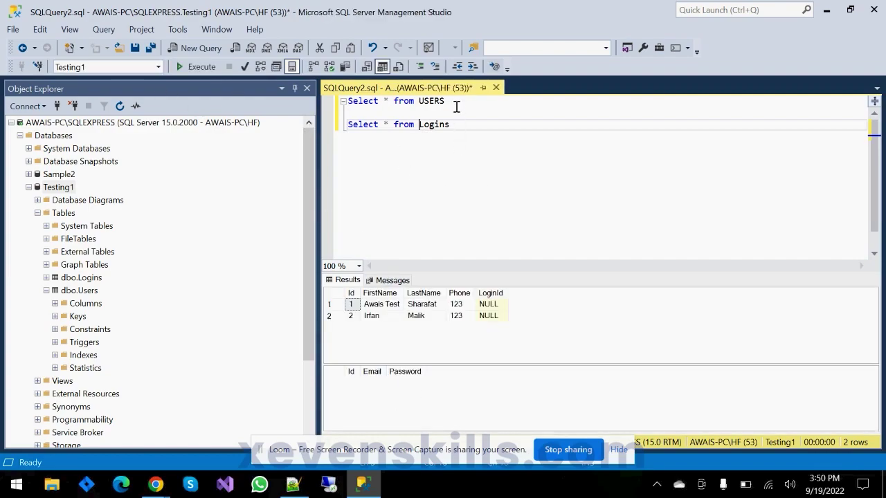
left_click_drag(459, 123, 322, 131)
left_click(197, 66)
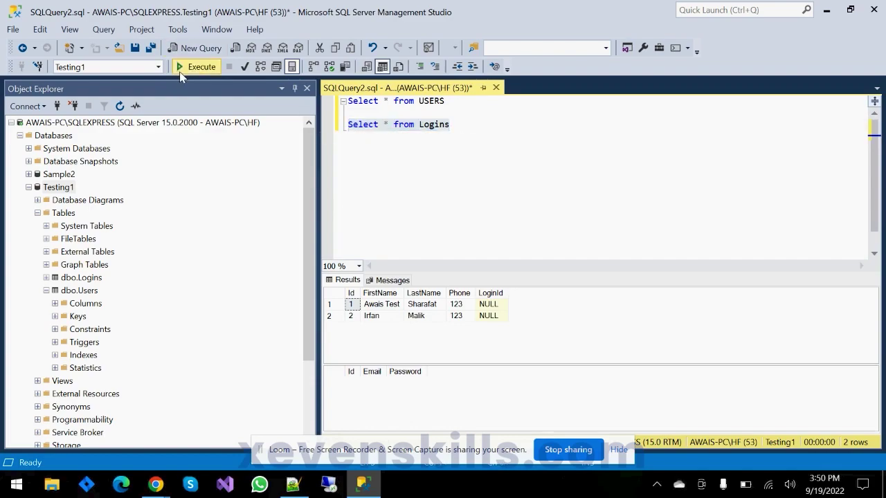
left_click(456, 169)
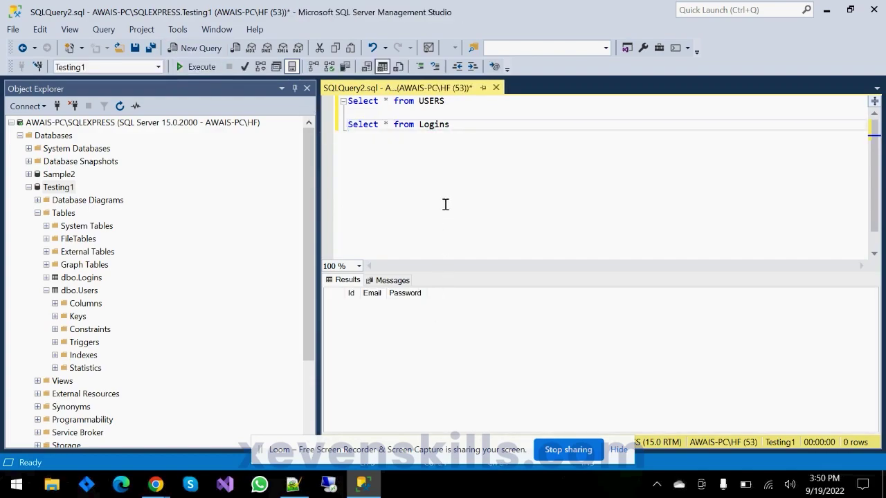
left_click(198, 66)
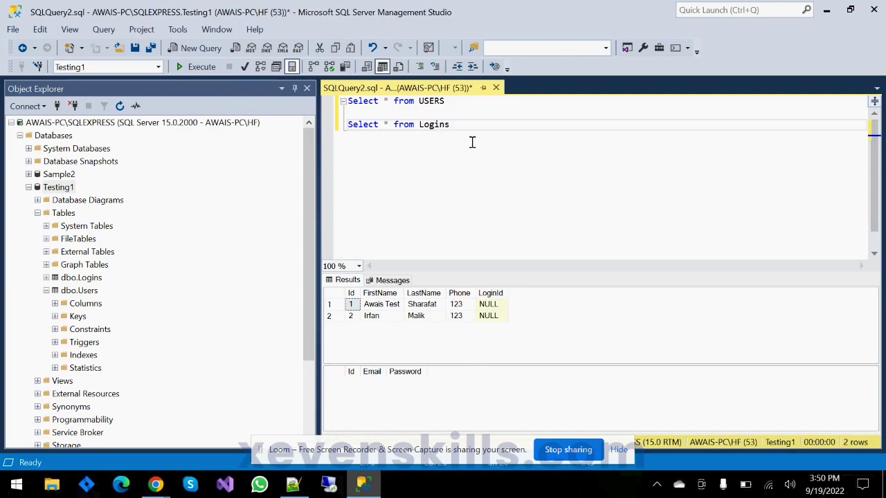
- Write an INSERT INTO Logins (Email, Password) VALUES statement with a user's email and password
key("Return")
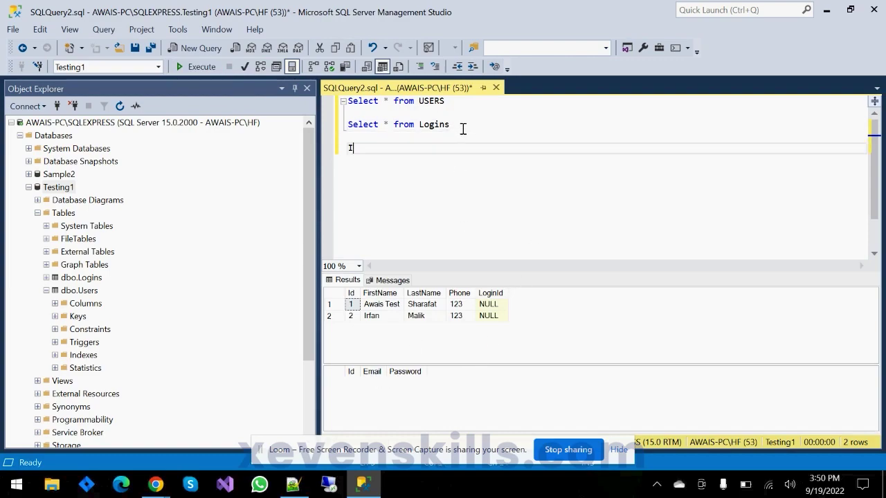
type("Insert into Lo")
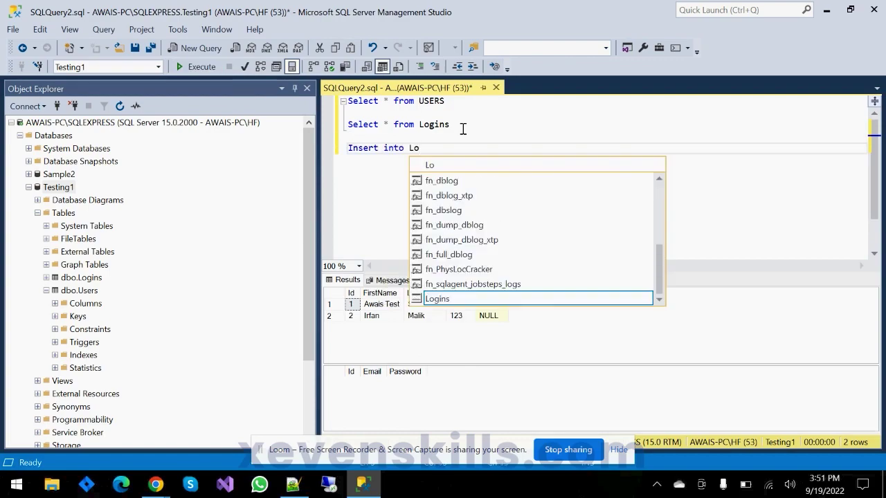
key("Tab")
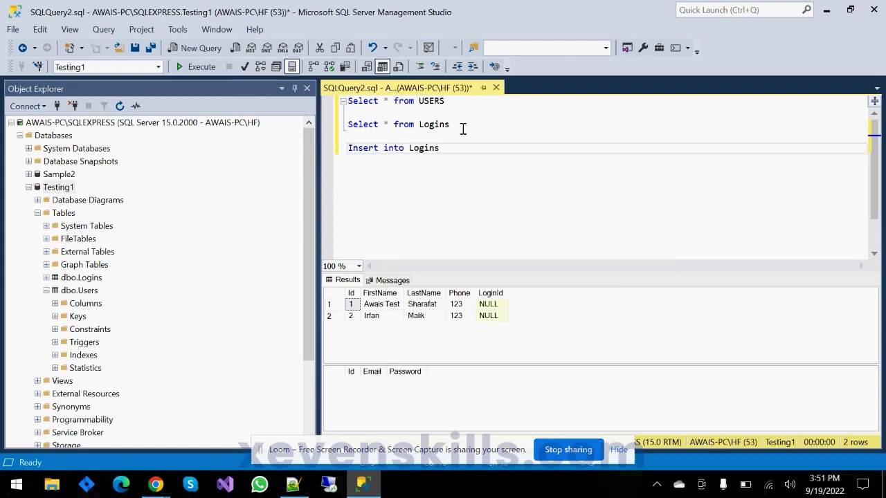
key("Return")
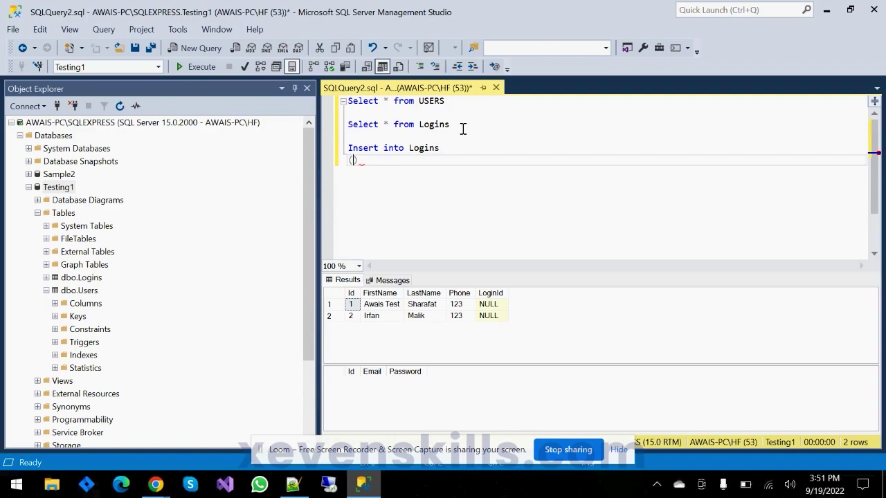
type("Em")
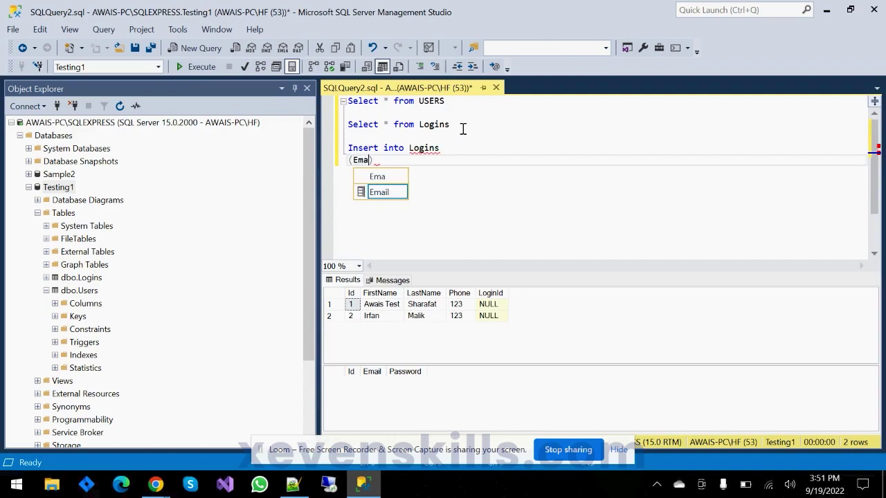
type("a")
key("Tab")
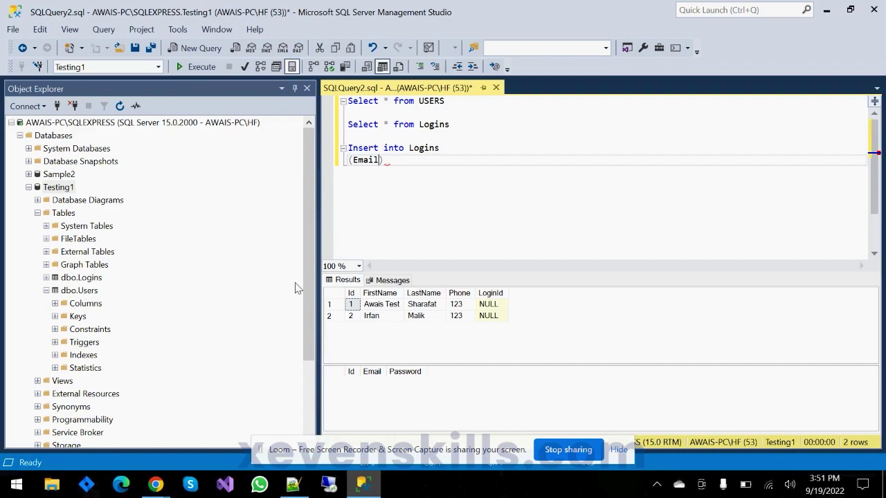
type(",Pa")
key("Tab")
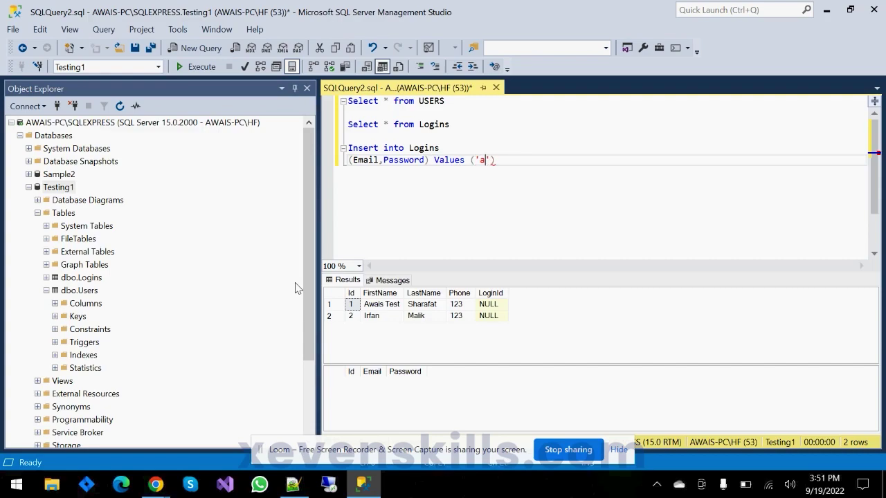
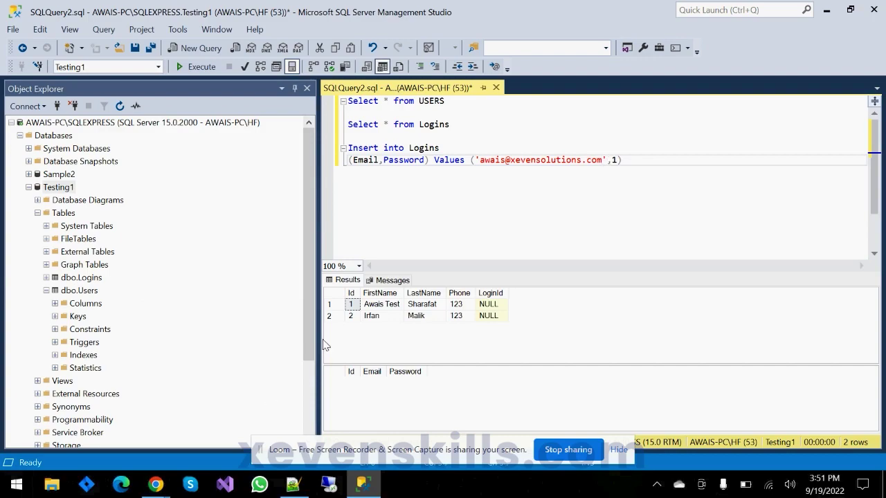
- Run the insert statement, adding one row to Logins
left_click_drag(643, 155, 277, 137)
left_click(281, 139)
left_click_drag(632, 161, 347, 148)
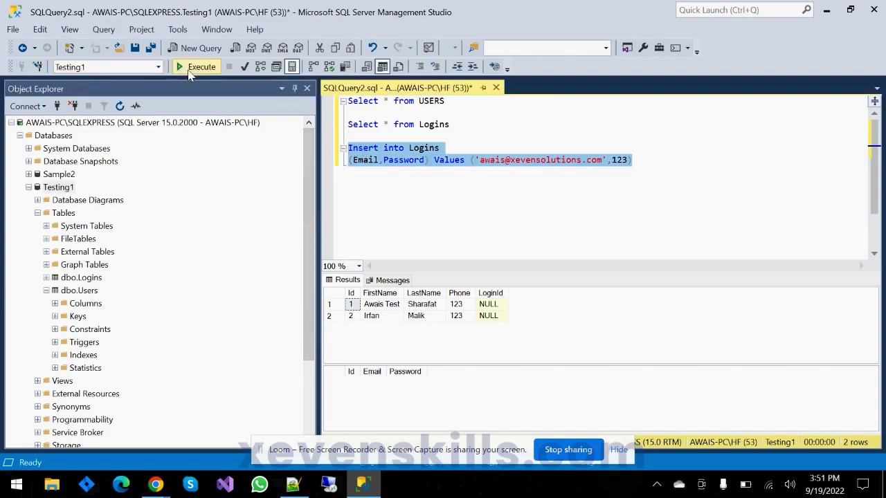
left_click(194, 66)
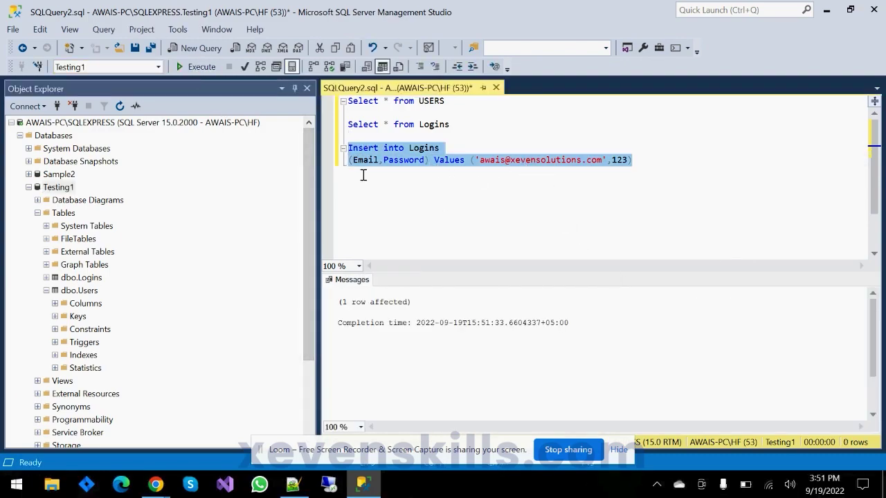
- Replace the name part of the email with the second user's name
double_click(367, 160)
left_click(505, 163)
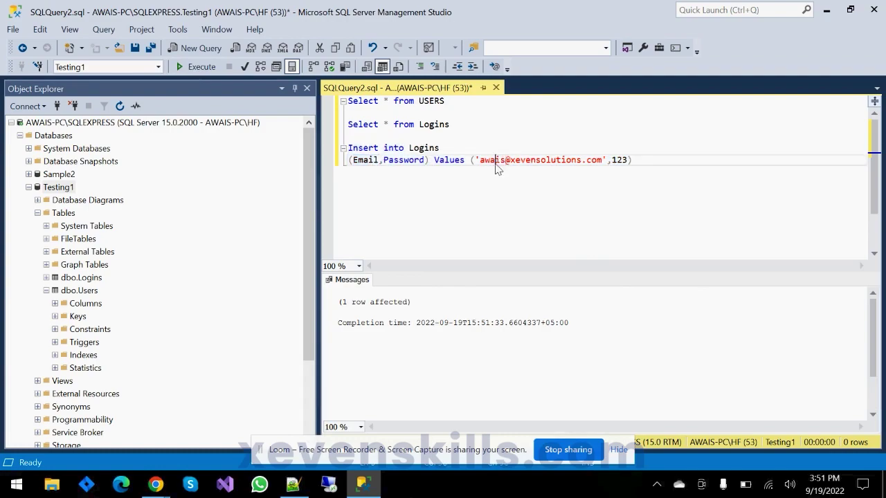
double_click(496, 163)
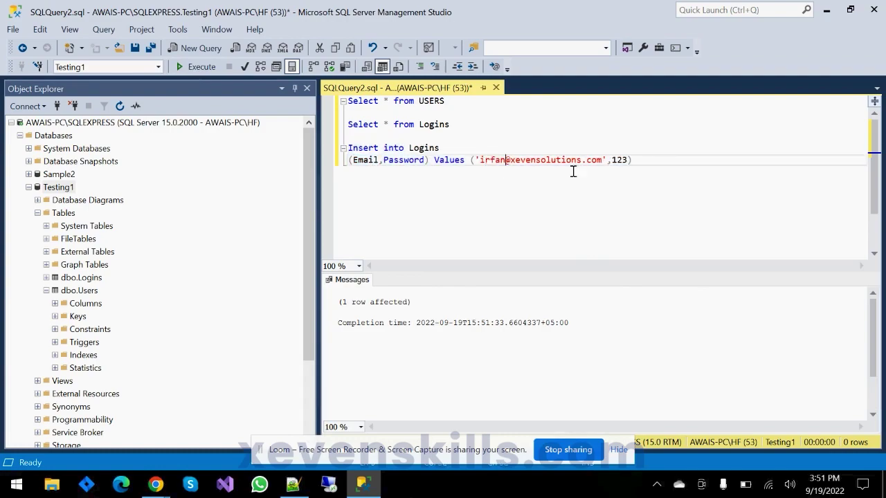